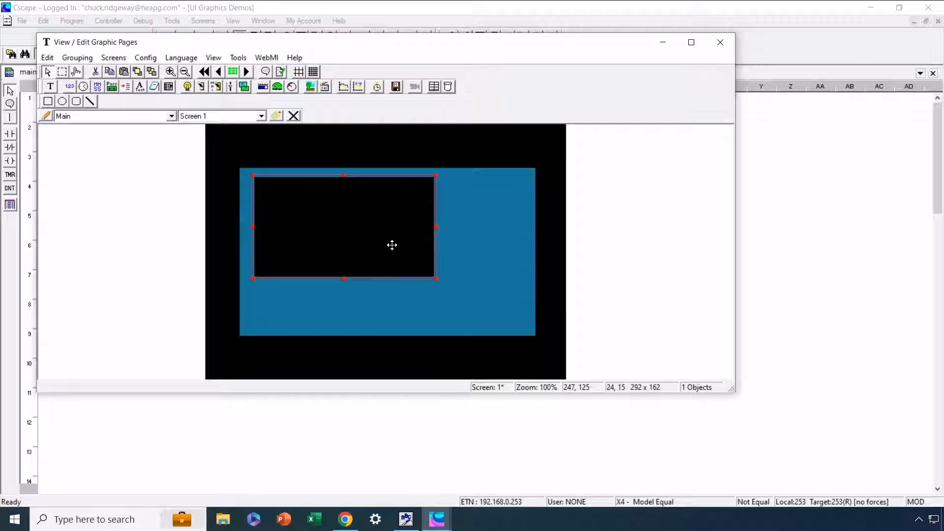
Move the bitmap object to the screen's upper-left corner and stretch it to fill the full 480 x 272 display area
drag(392, 245, 300, 207)
drag(359, 217, 537, 238)
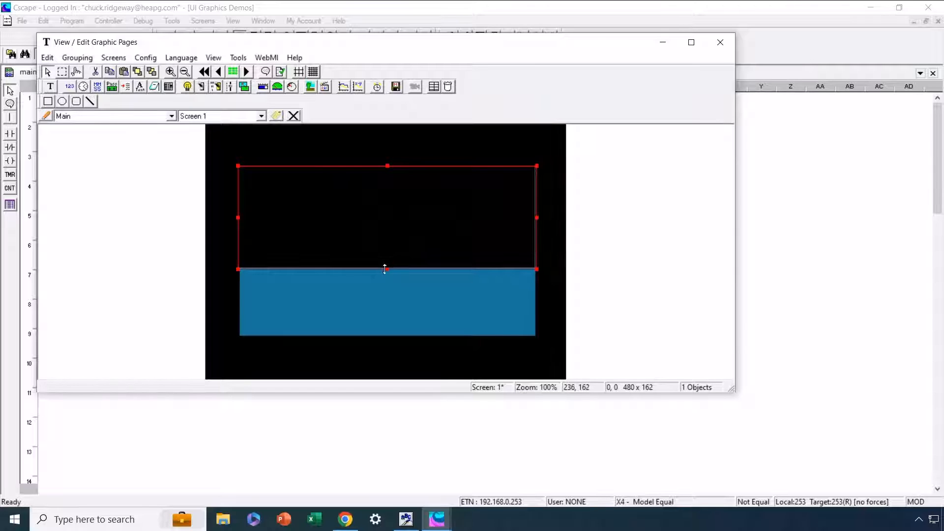
drag(385, 268, 376, 349)
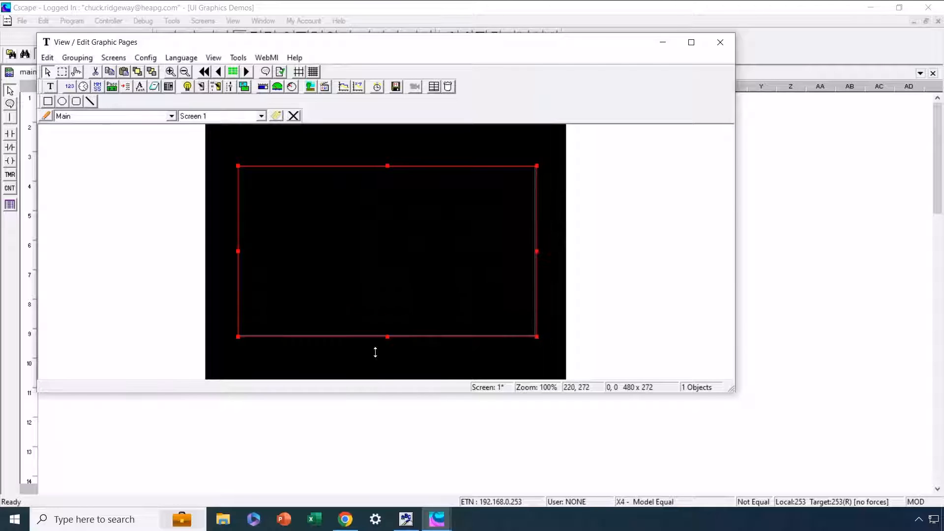
Set the full-screen bitmap's number of colors to 32768 and turn off Scale to fit
double_click(398, 275)
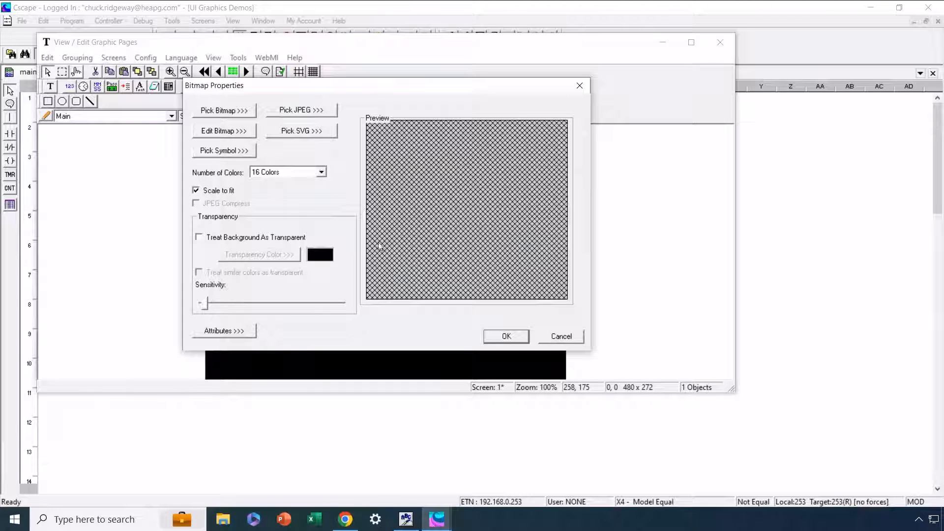
click(322, 172)
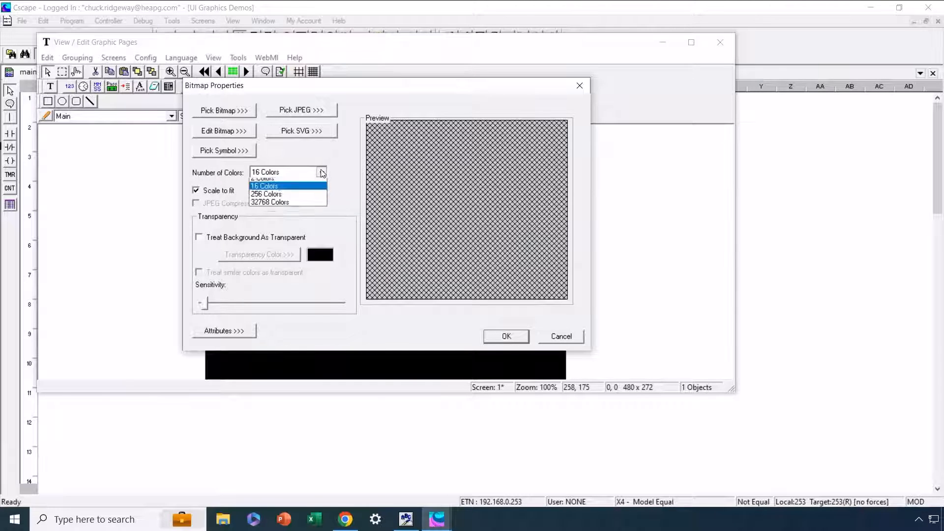
click(295, 202)
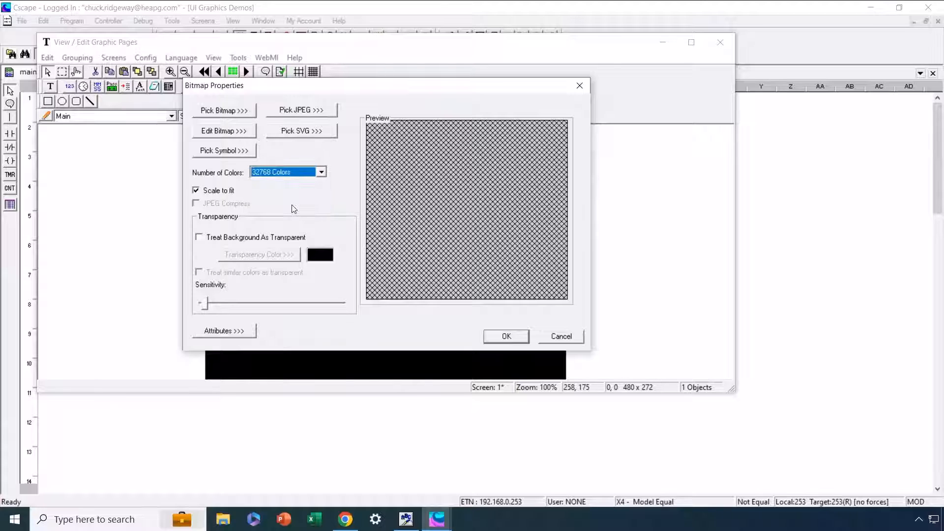
click(196, 191)
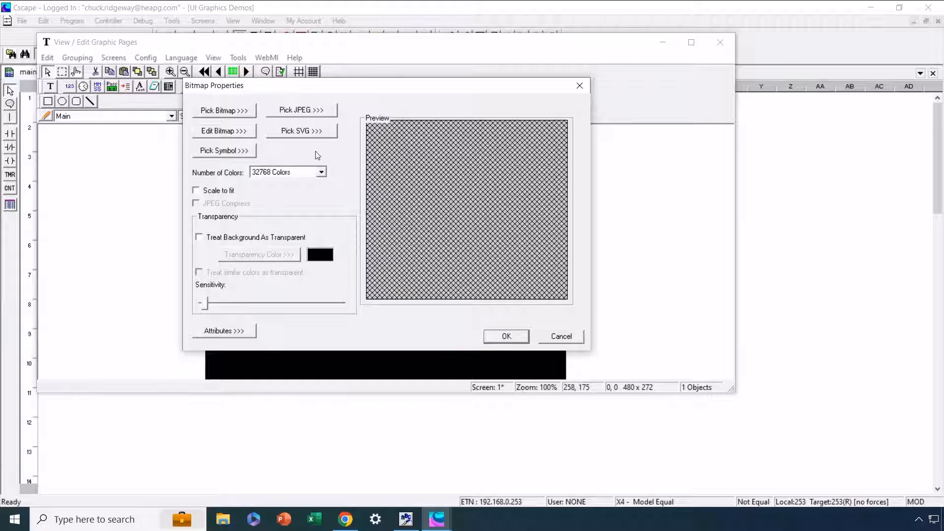
Load the "Thermostat Final Scaled" bitmap file as the screen background and apply the bitmap properties
click(230, 112)
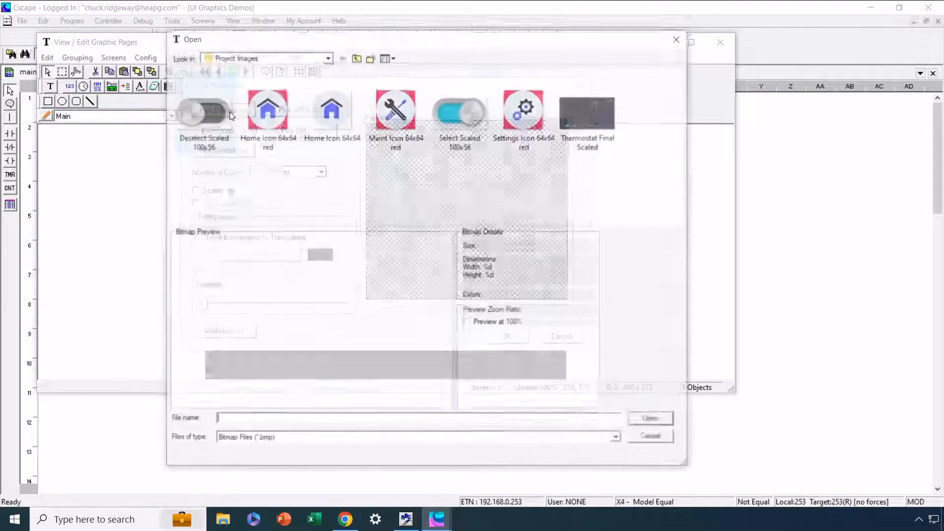
click(583, 113)
click(647, 418)
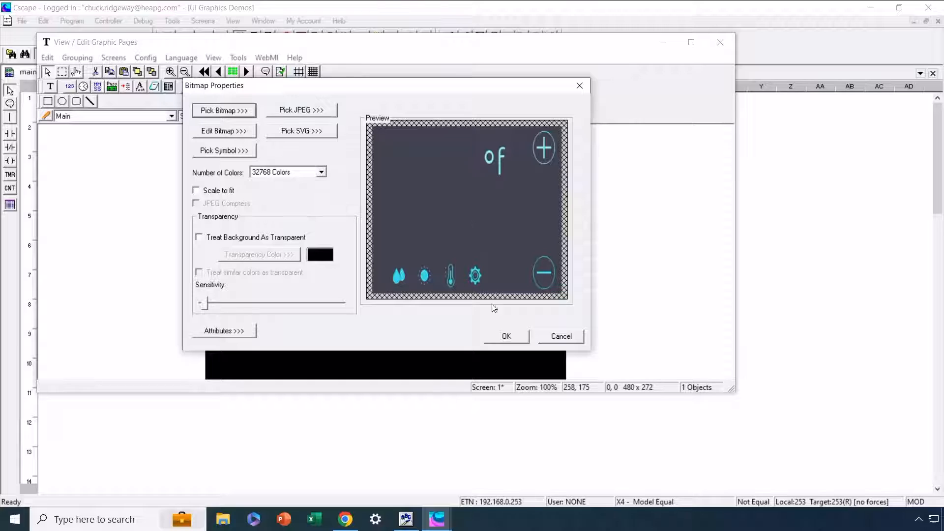
click(506, 337)
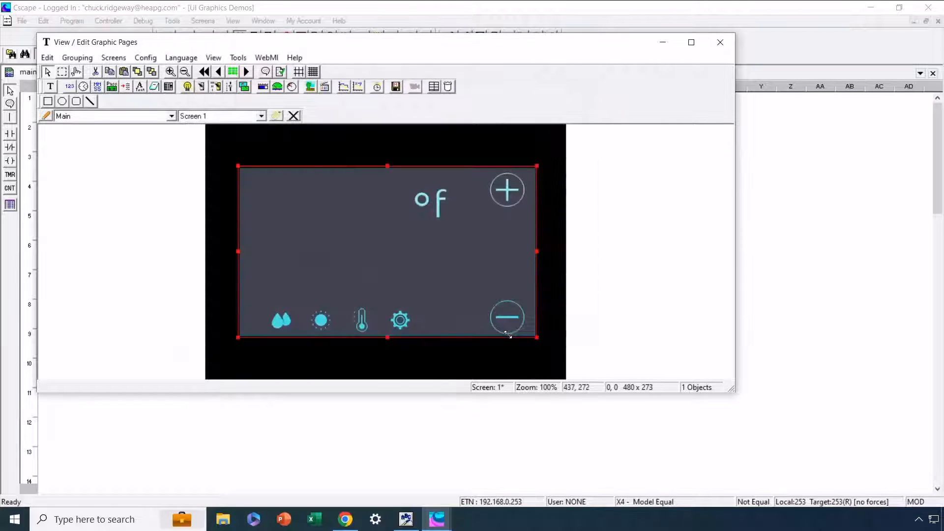
click(483, 350)
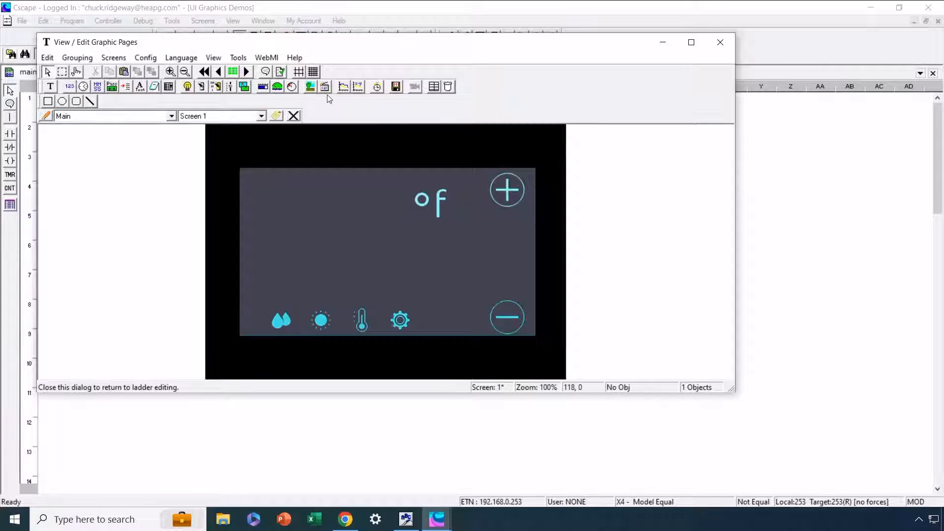
Place a screen jump object about 45 x 44 pixels over the gear icon
click(244, 87)
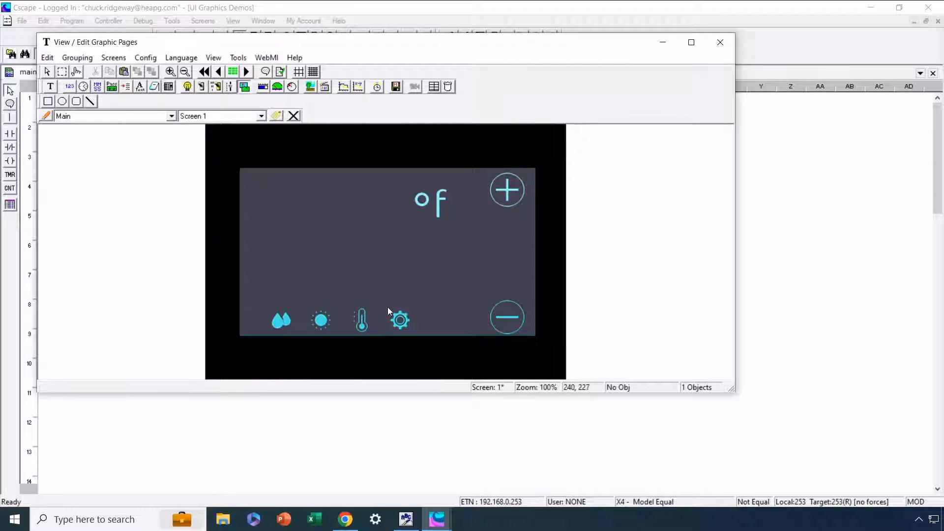
drag(387, 308, 414, 334)
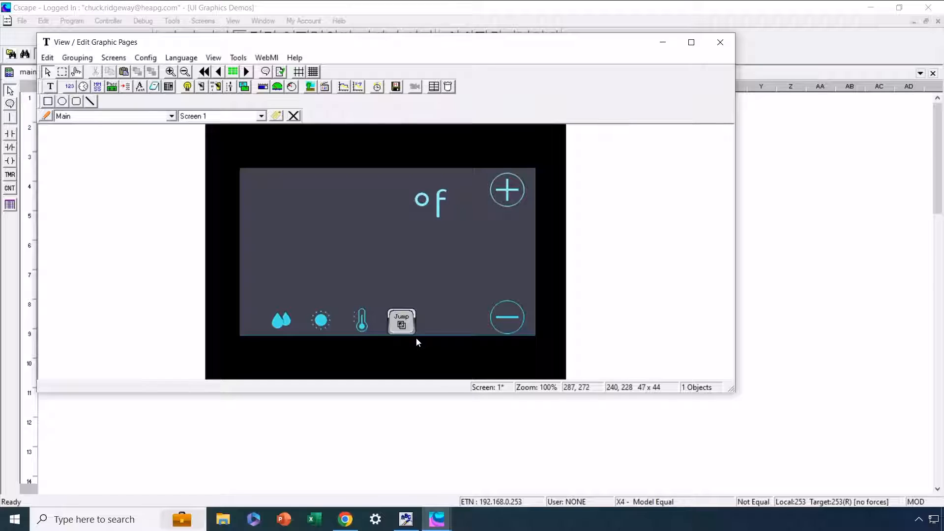
click(400, 322)
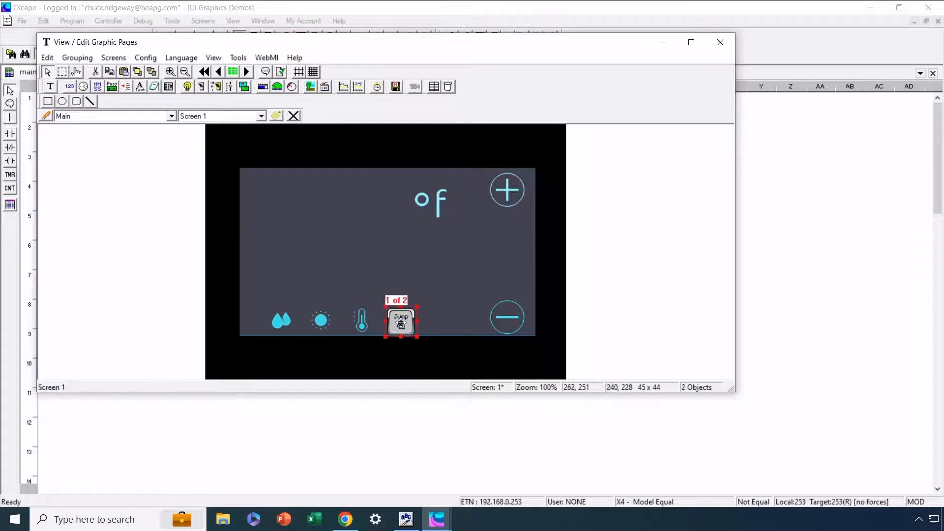
Set the gear icon's screen jump to go to screen 2 and turn off its Visible attribute
double_click(400, 322)
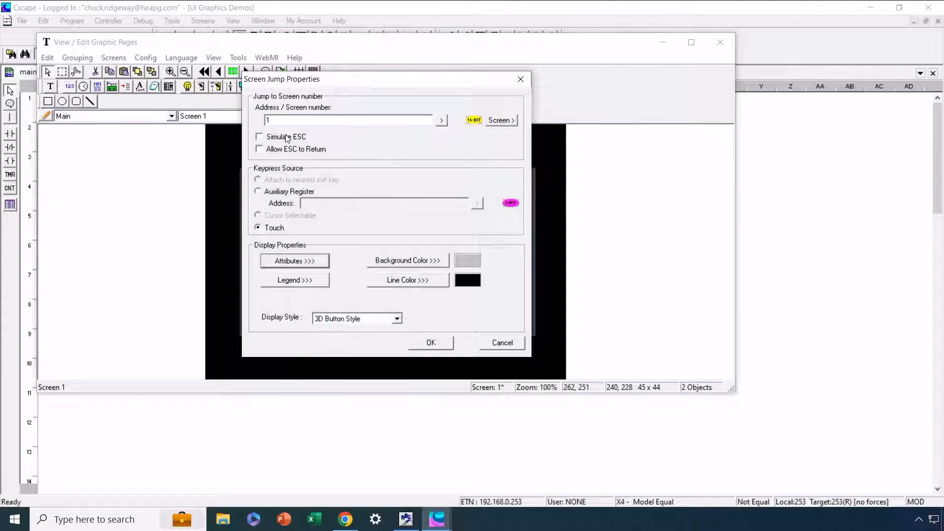
double_click(274, 121)
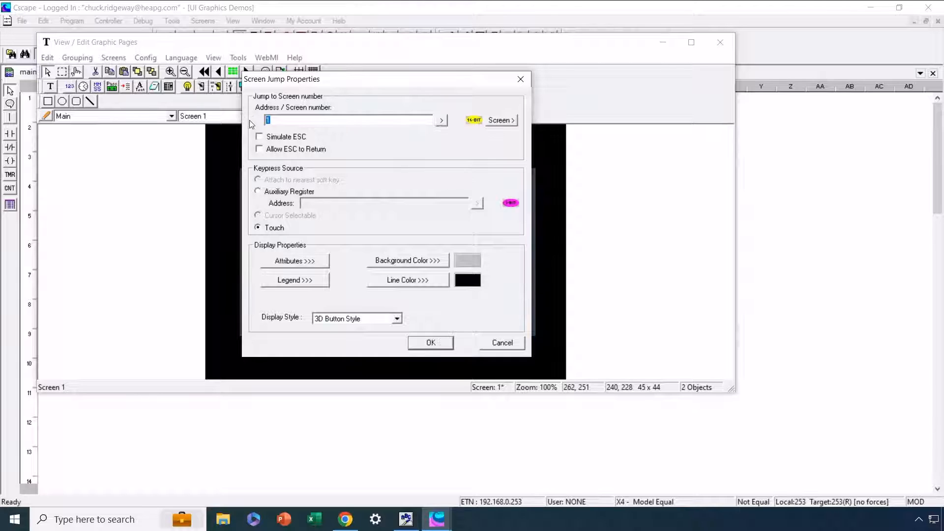
text(2)
click(293, 264)
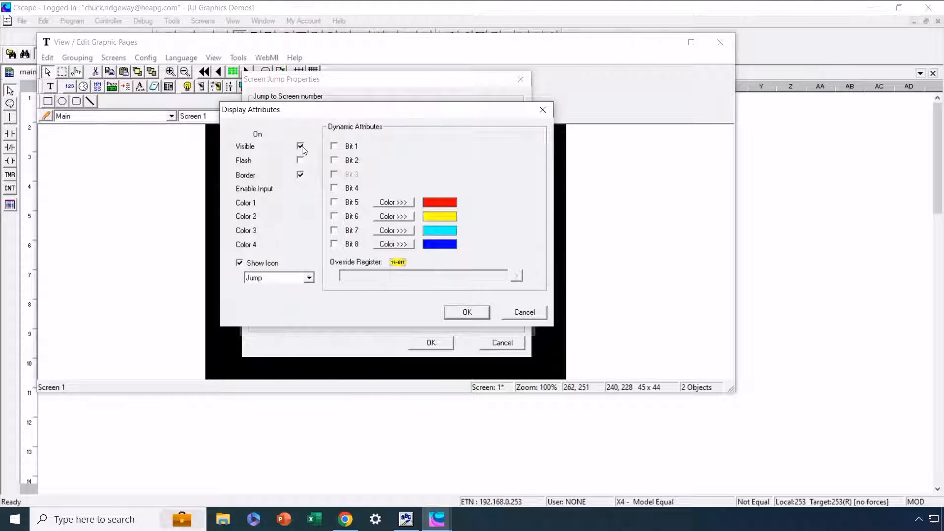
click(465, 313)
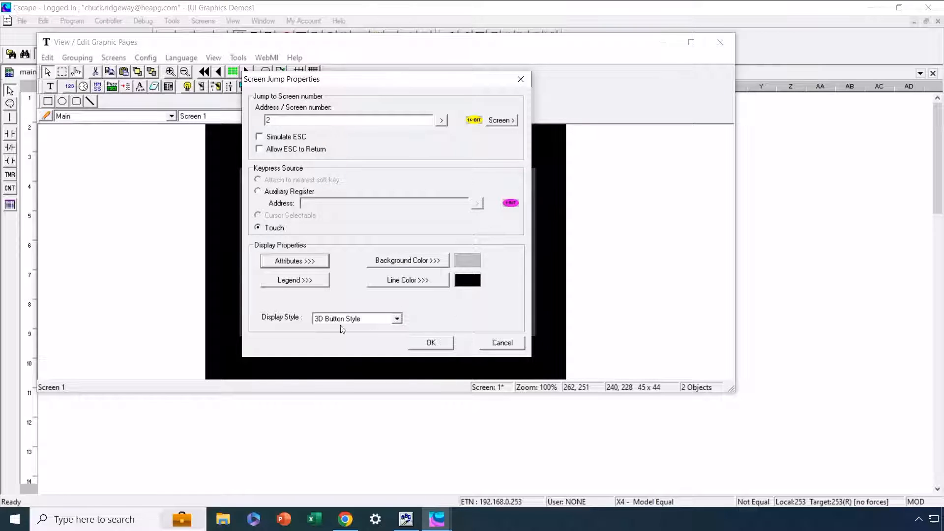
Set the screen jump's legend text to "Setup", disable its Show Icon attribute, and apply the properties
click(311, 282)
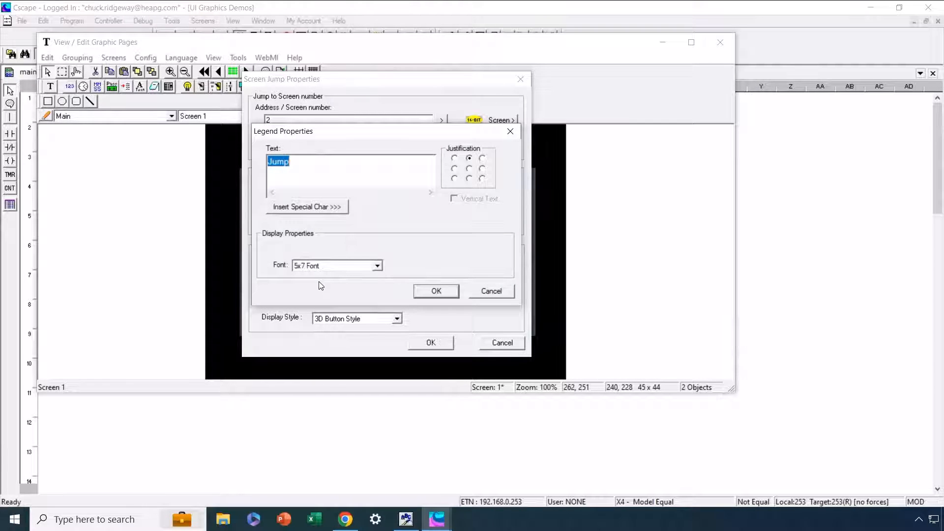
text(Setup)
click(430, 295)
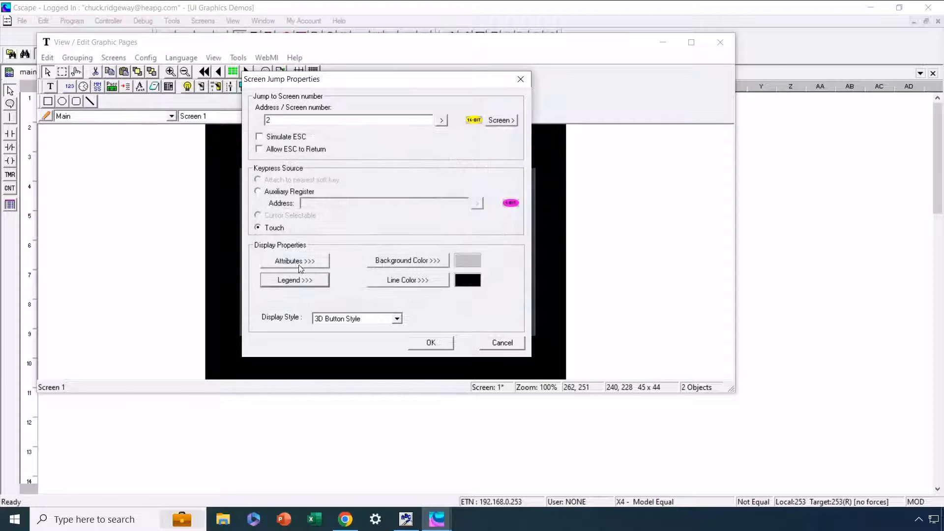
click(298, 261)
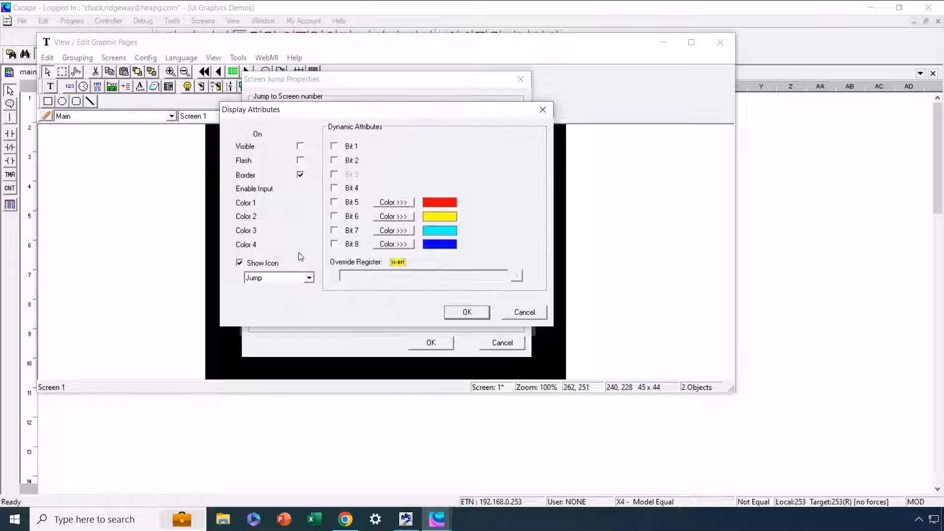
click(240, 264)
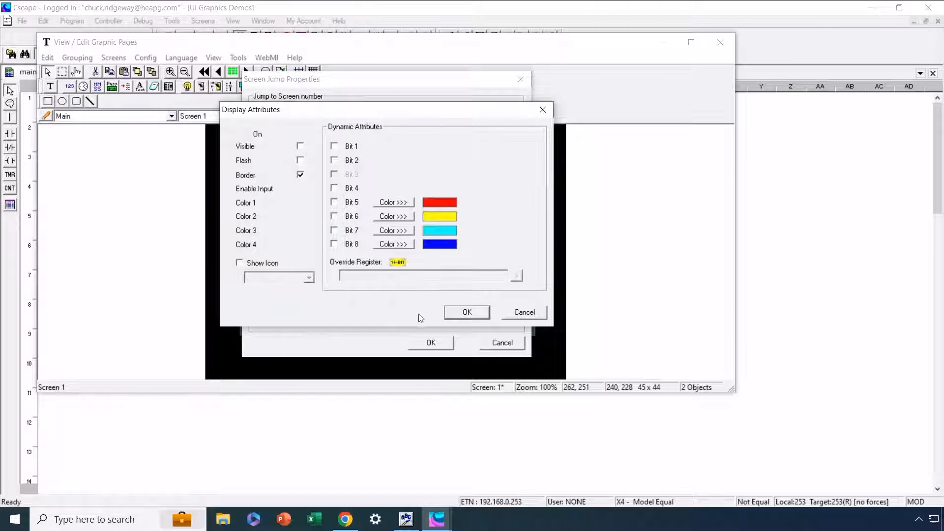
click(461, 314)
click(434, 344)
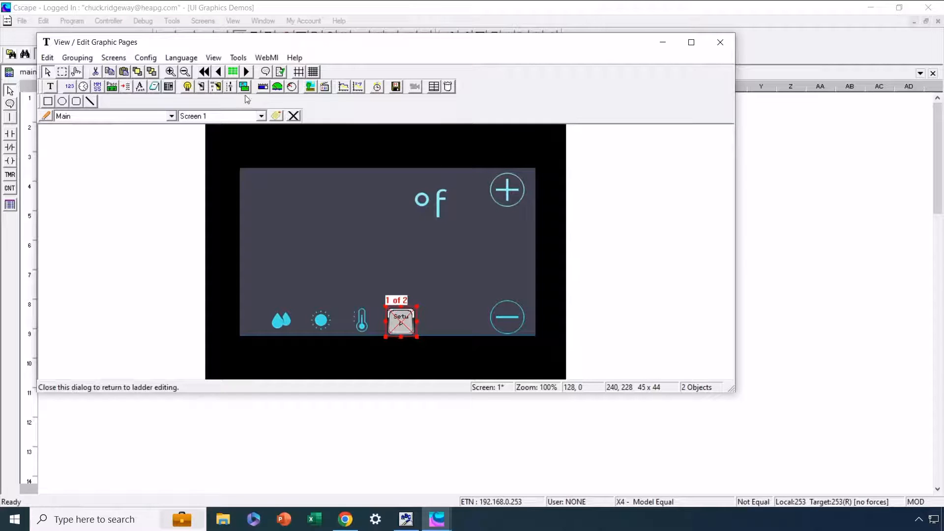
Place a switch about 63 x 66 pixels over the plus icon and assign it the Increment variable
click(203, 88)
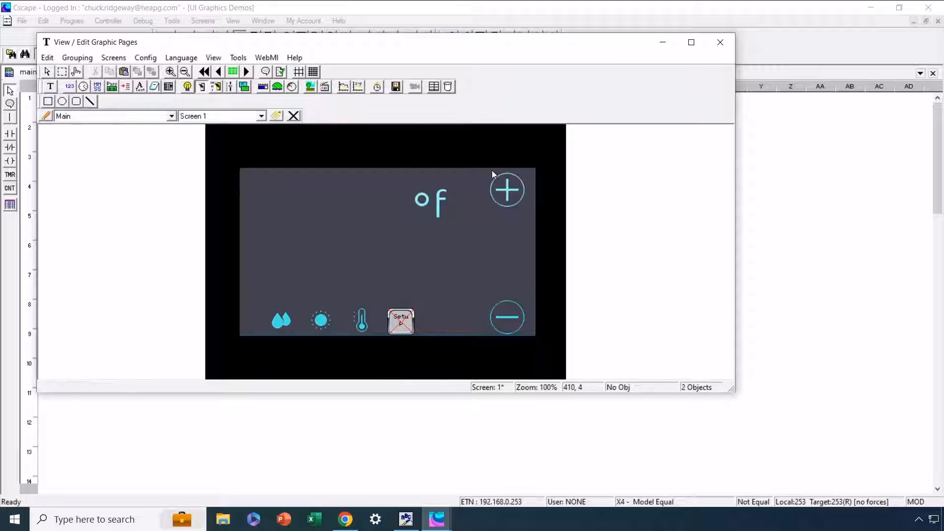
drag(493, 174, 530, 192)
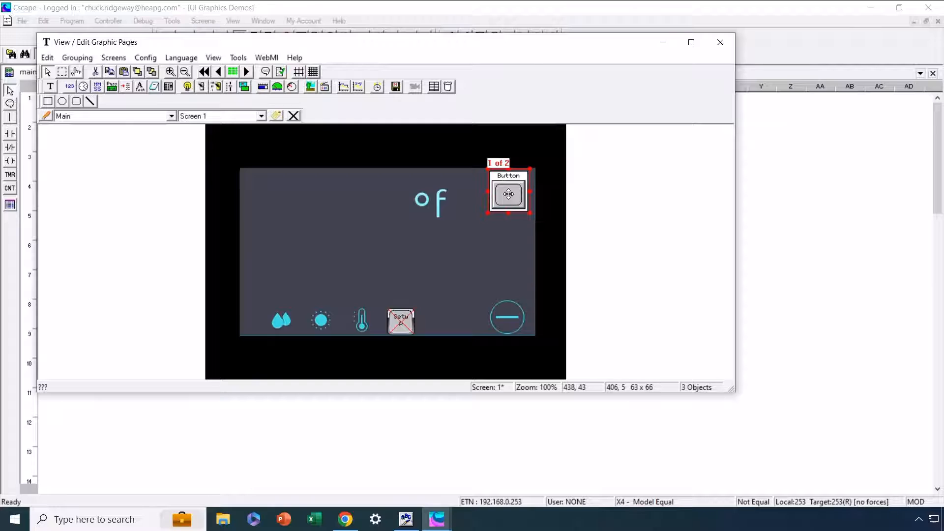
double_click(508, 194)
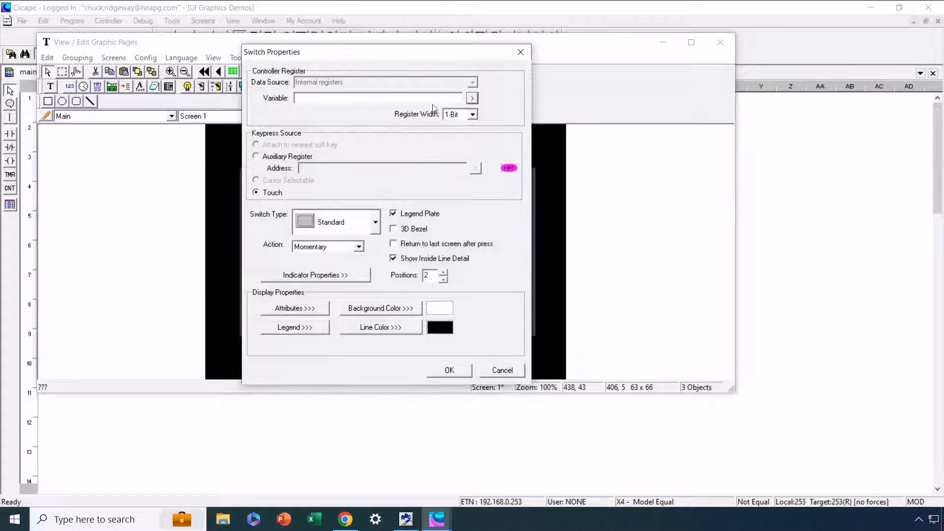
click(472, 100)
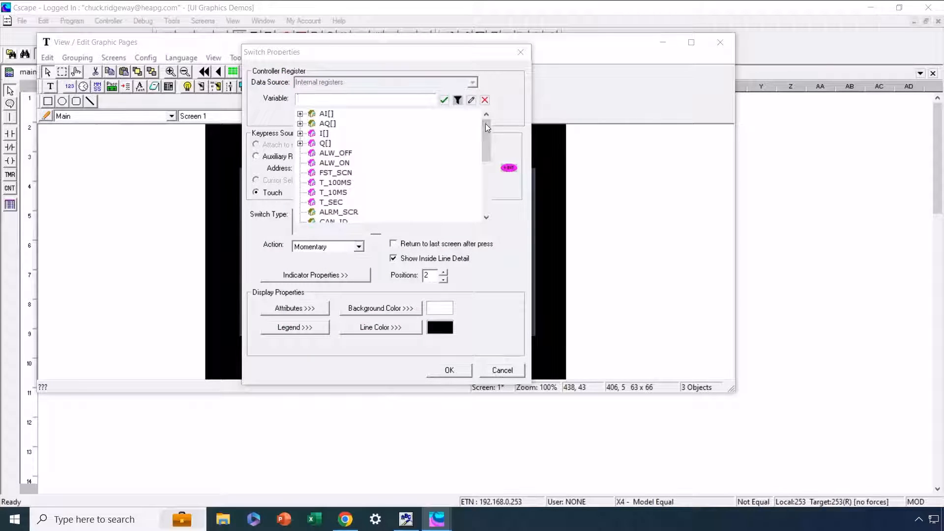
drag(486, 124, 489, 184)
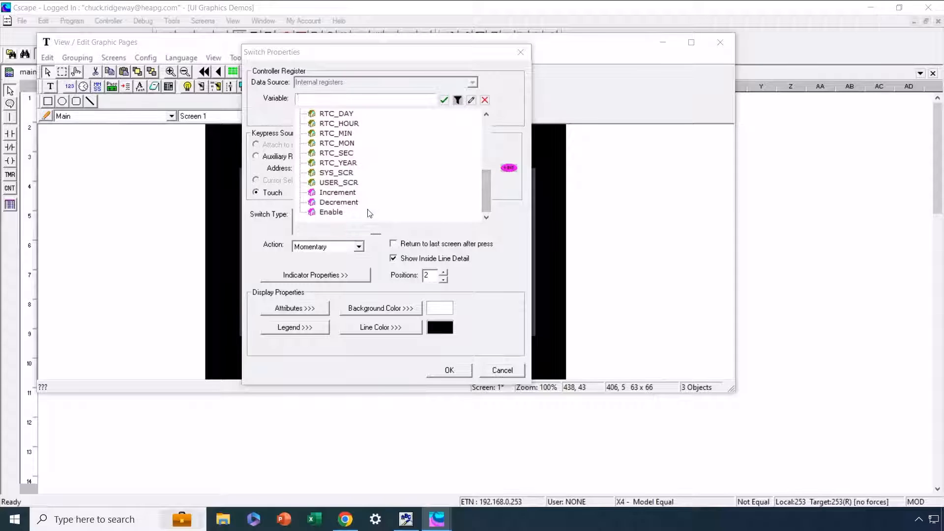
double_click(347, 192)
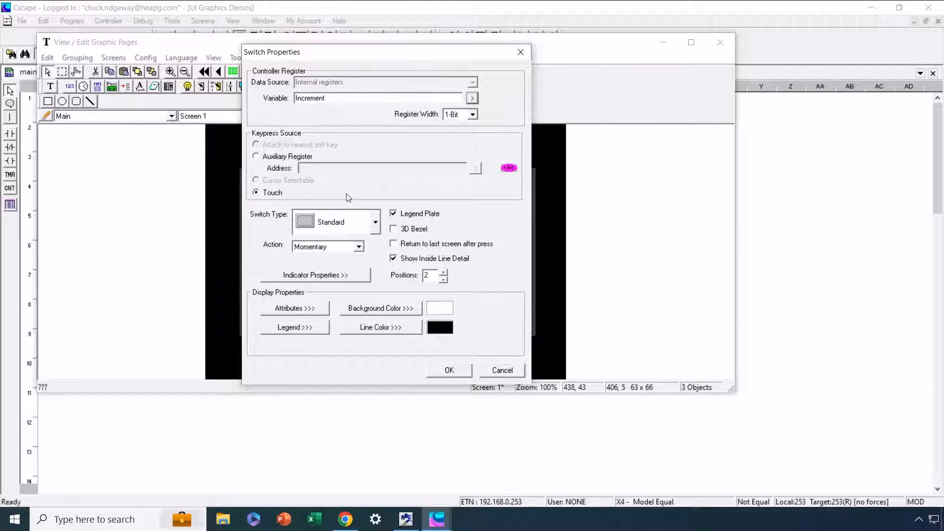
Turn off the Increment switch's Visible attribute, set its legend text to "Inc", and apply the properties
click(312, 309)
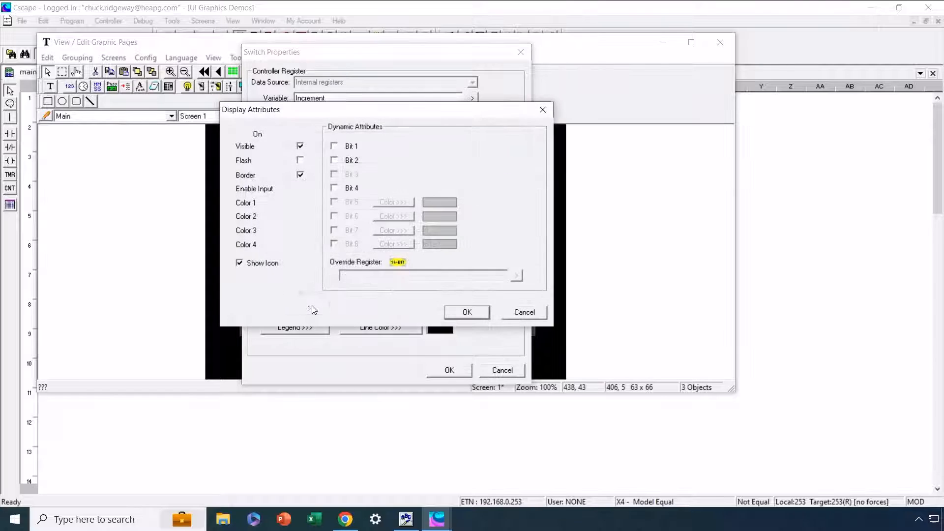
click(300, 146)
click(458, 314)
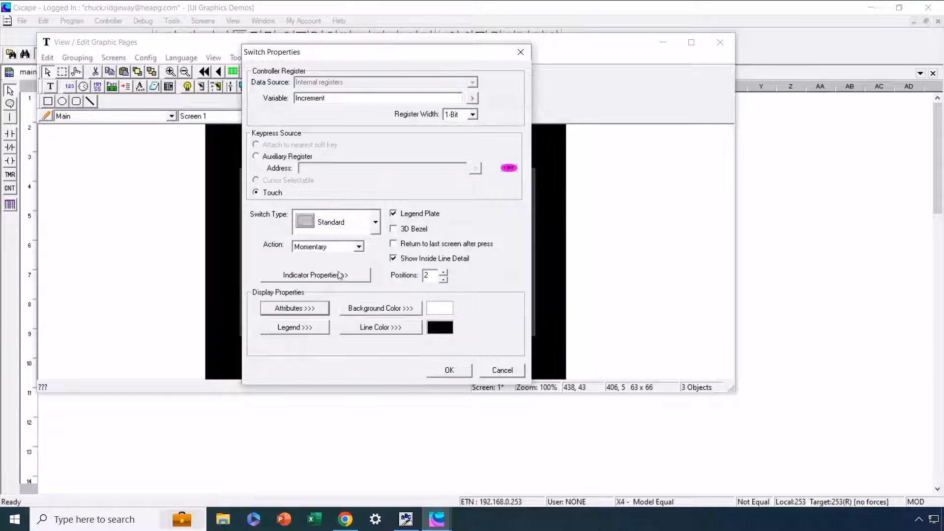
click(309, 328)
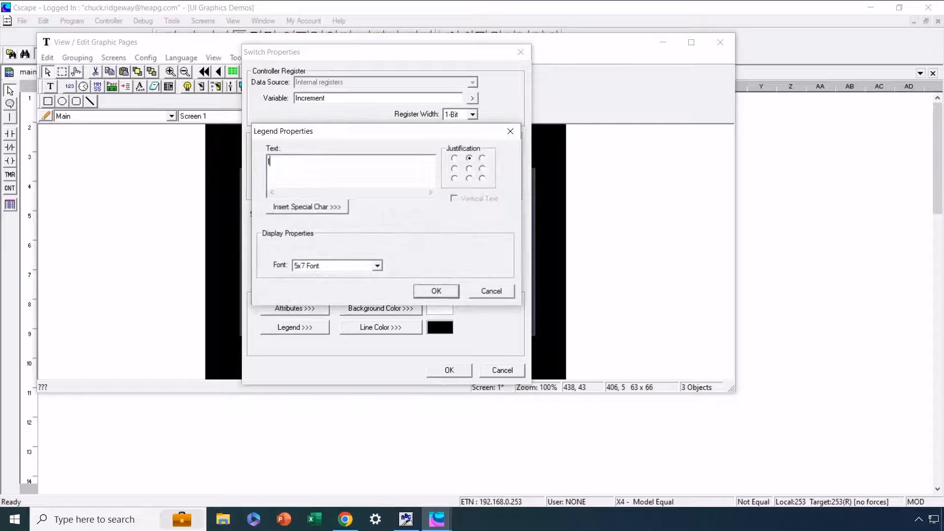
text(Inc)
click(435, 291)
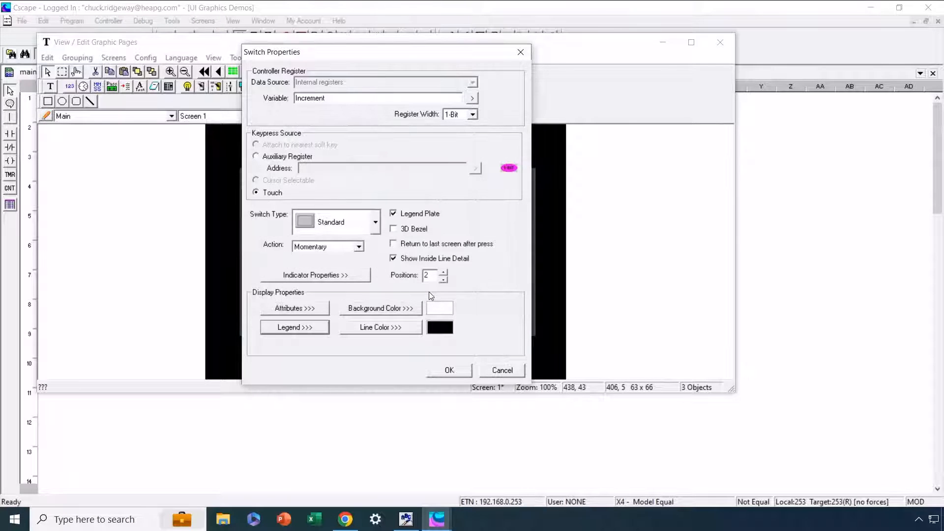
click(449, 370)
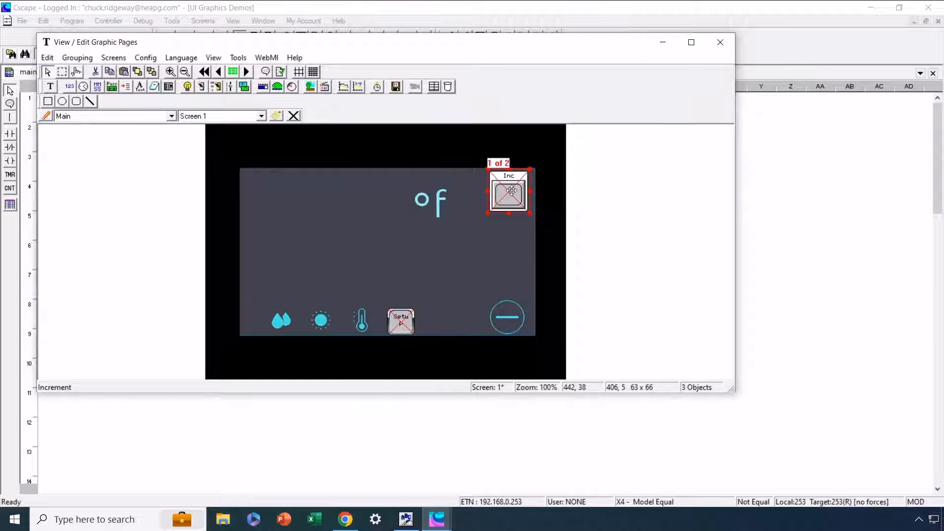
Copy the Inc switch and place the duplicate over the minus icon
right_click(513, 192)
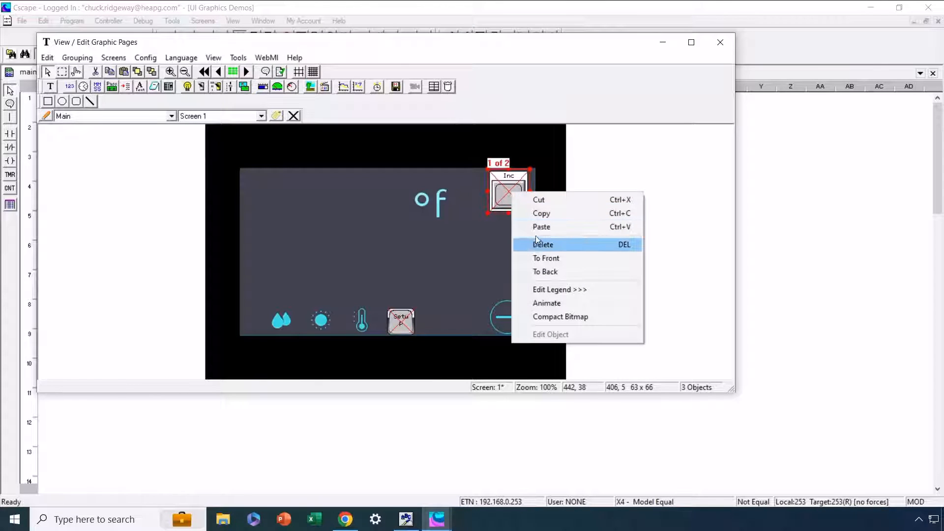
click(542, 213)
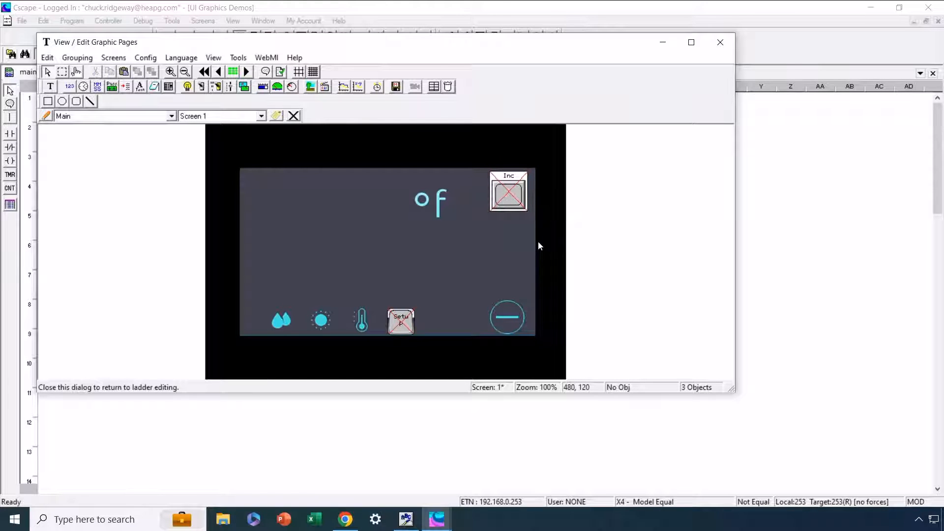
key(ctrl+v)
drag(510, 197, 509, 318)
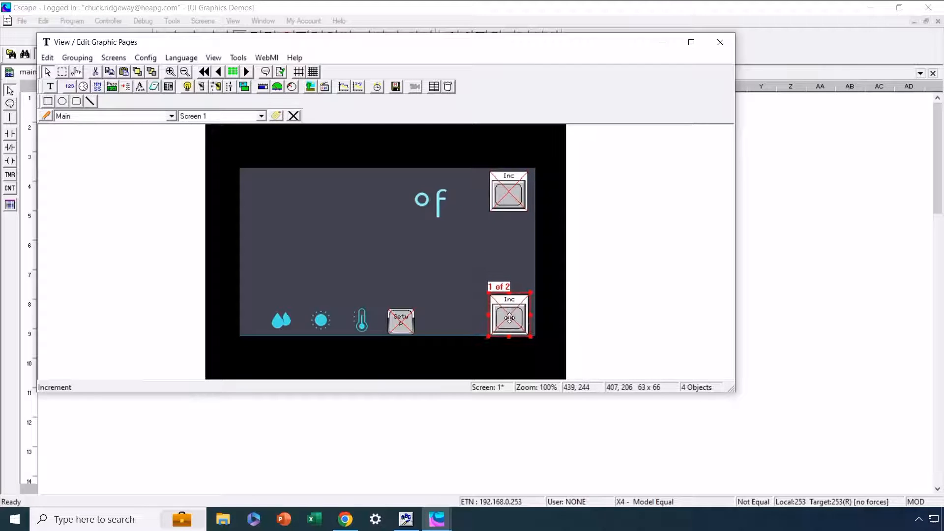
Assign the Decrement variable to the switch over the minus icon, set its legend text to "Dec", and apply the properties
double_click(510, 318)
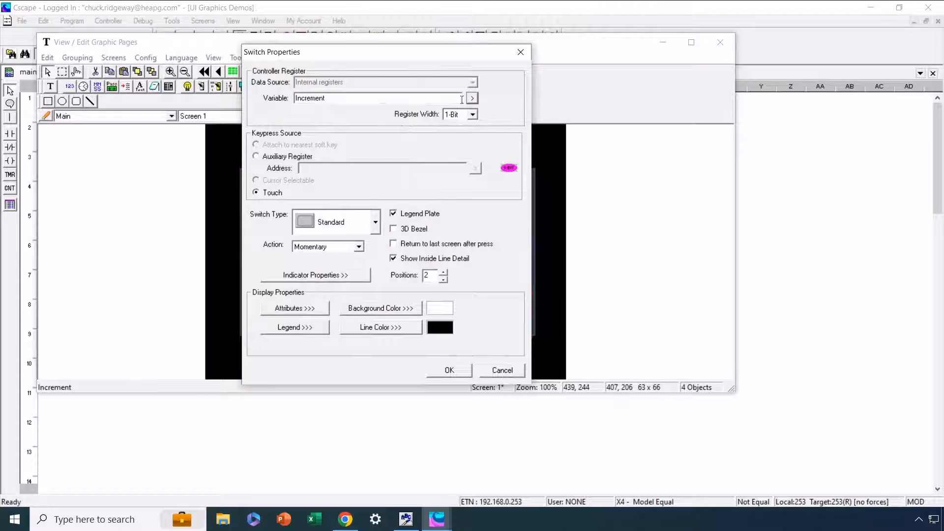
click(471, 98)
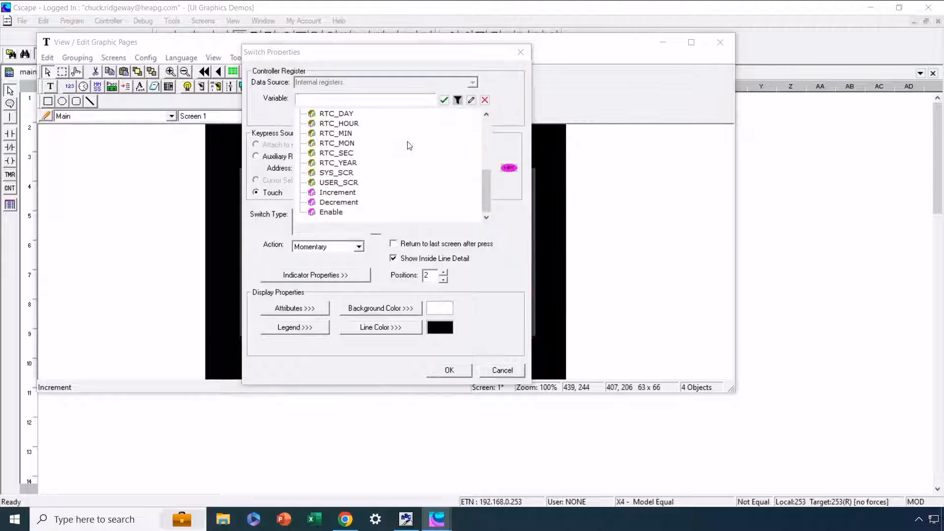
double_click(350, 202)
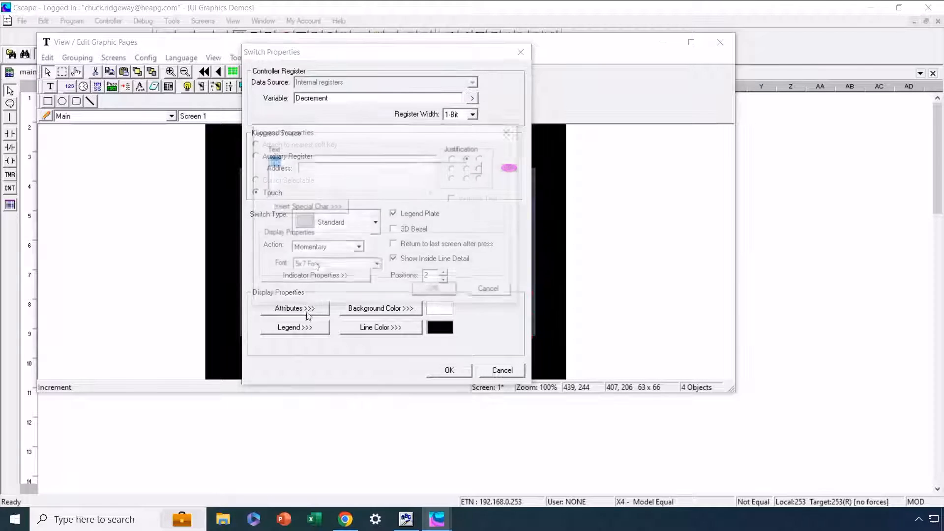
click(306, 327)
text(Dec)
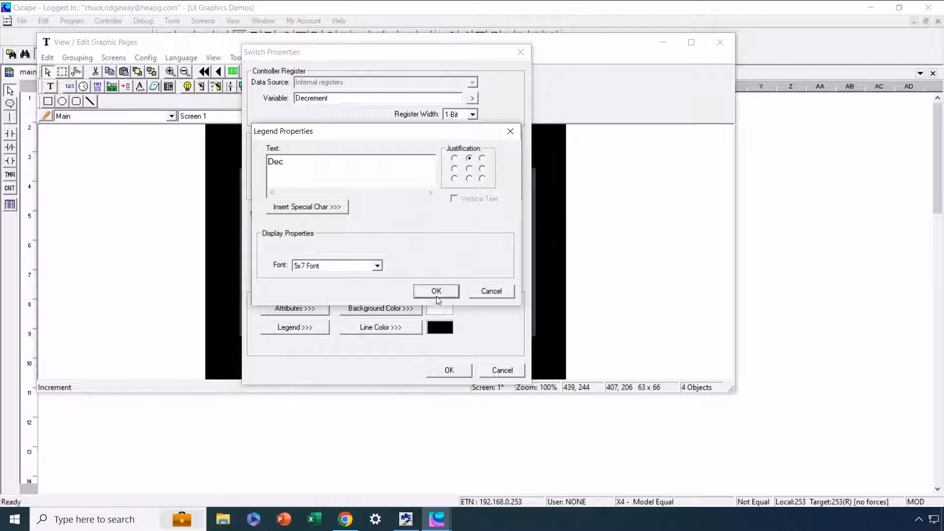
click(436, 291)
click(449, 370)
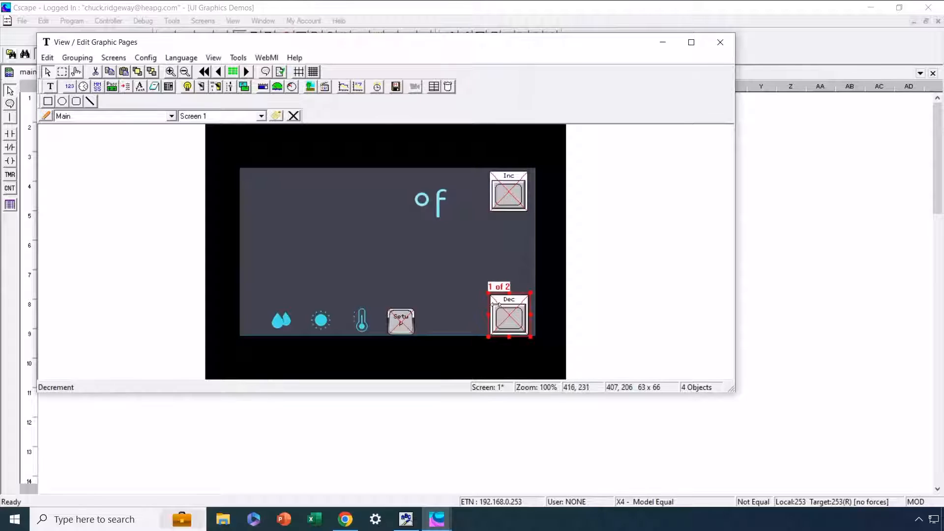
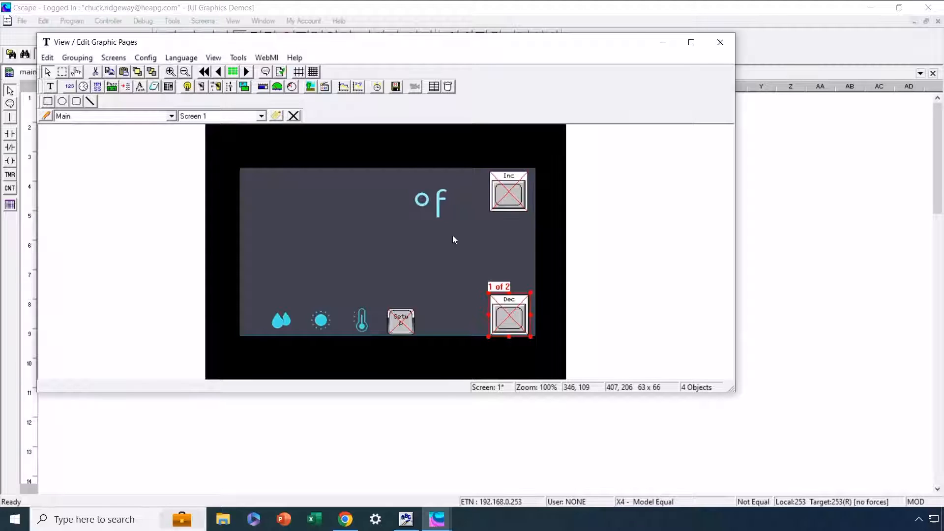
Place a static bitmap object about 104 x 90 pixels in the upper-left area of screen 2
click(247, 72)
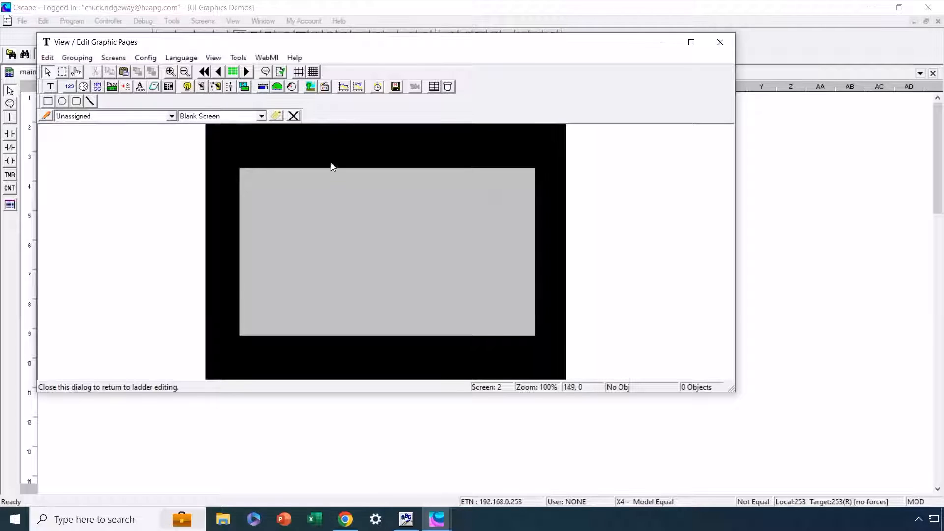
click(310, 87)
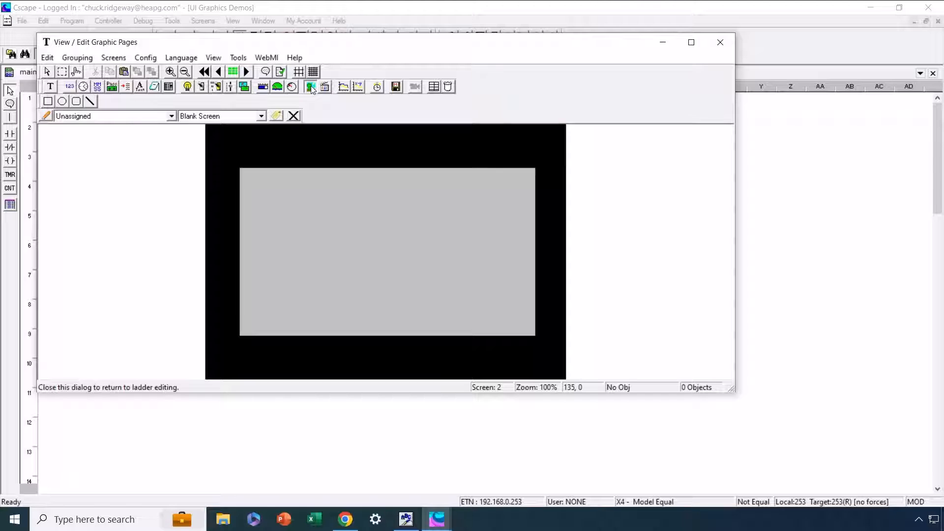
drag(261, 178, 323, 234)
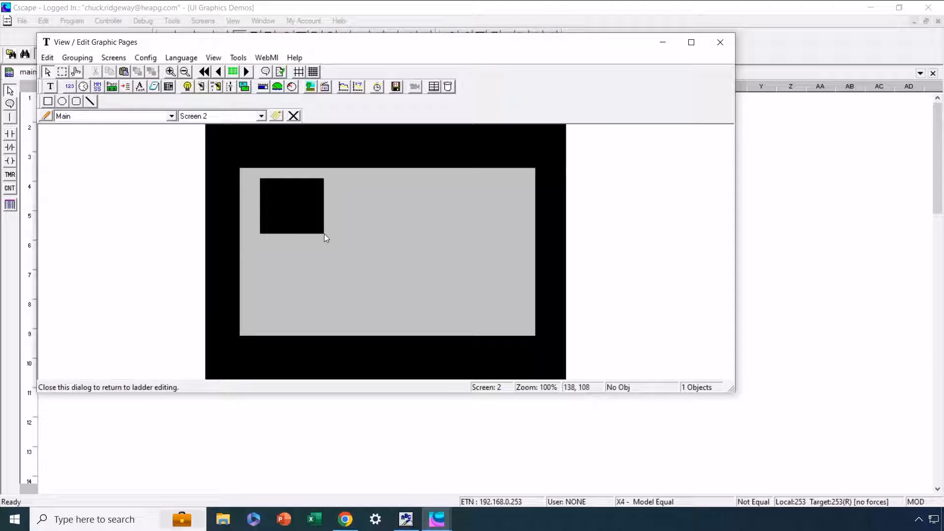
click(302, 215)
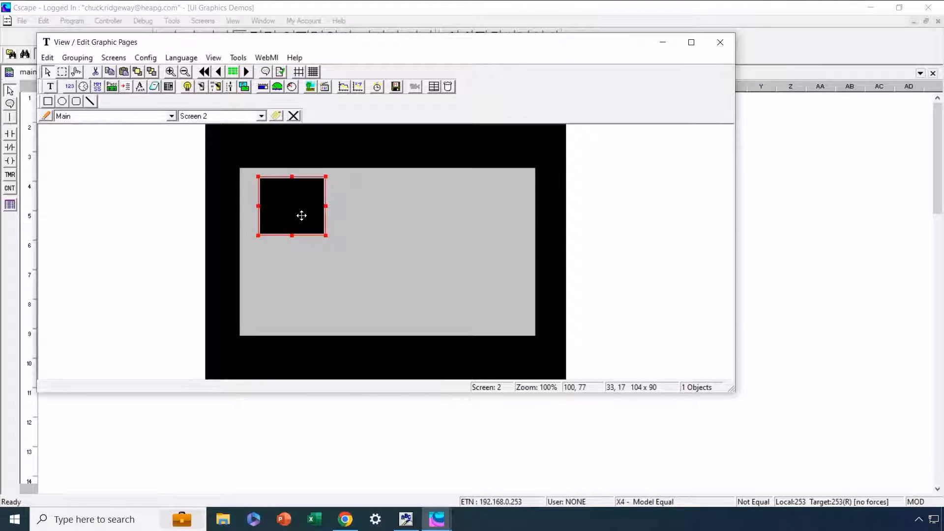
Set the new bitmap object on screen 2 to 32768 Colors and turn off Scale to fit
double_click(301, 215)
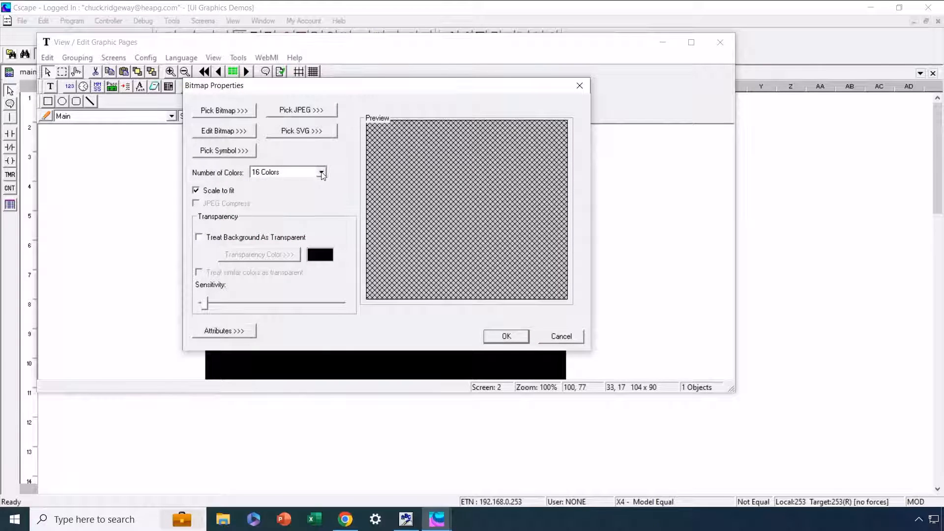
click(321, 172)
click(289, 207)
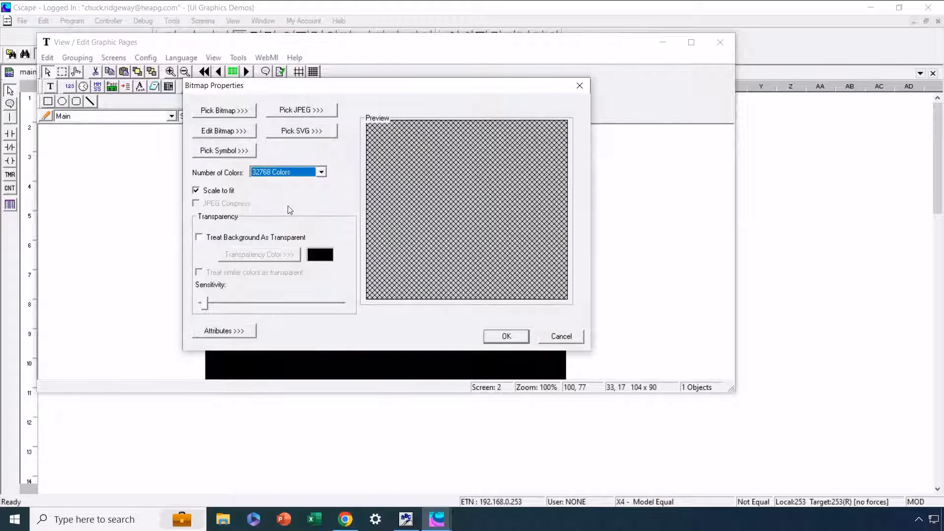
click(196, 192)
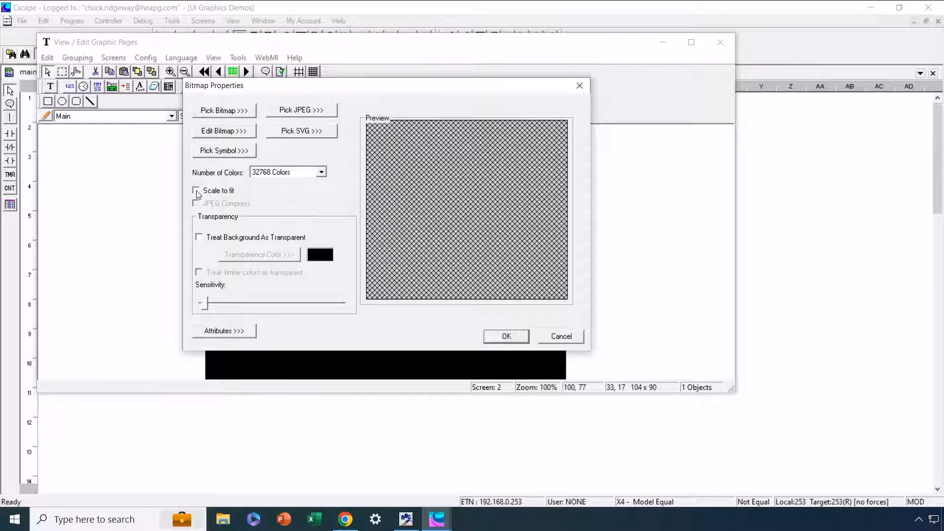
Load the Home Icon 64x64 image from Project Images into the bitmap object and apply the properties
click(227, 111)
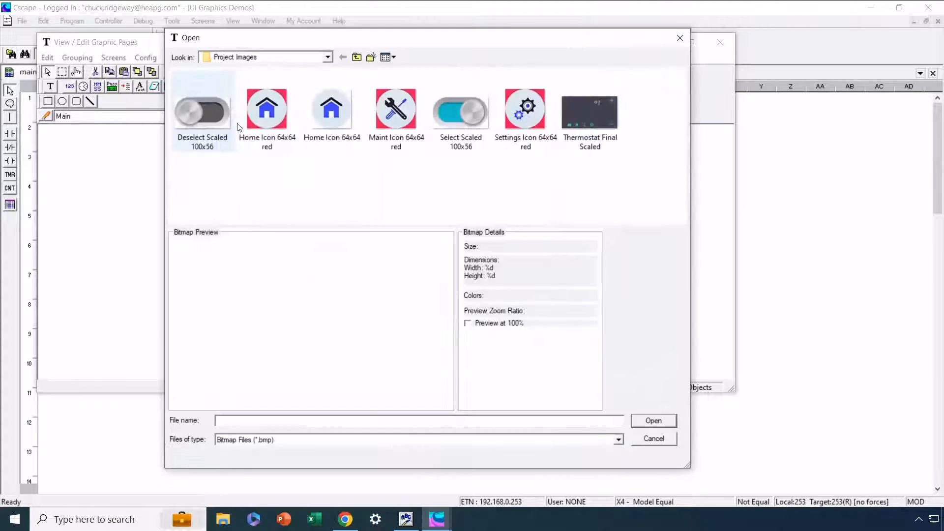
click(330, 119)
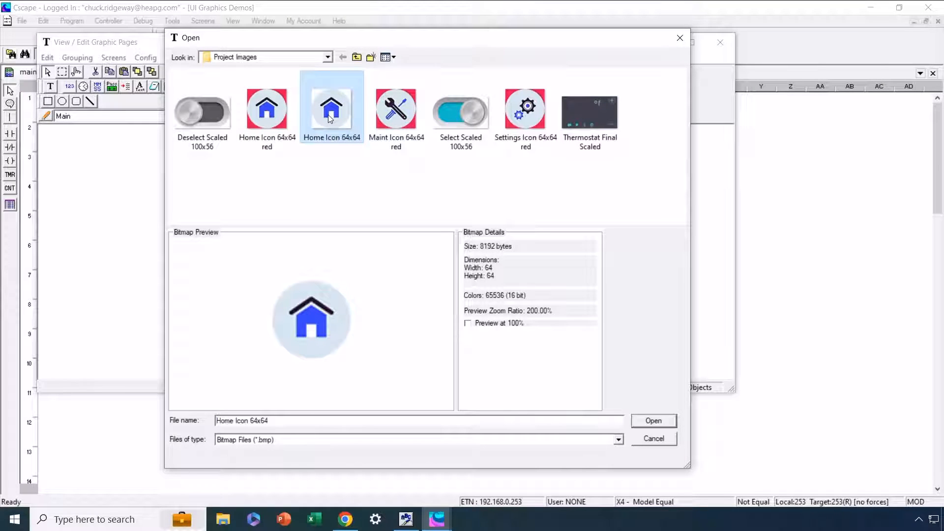
click(652, 421)
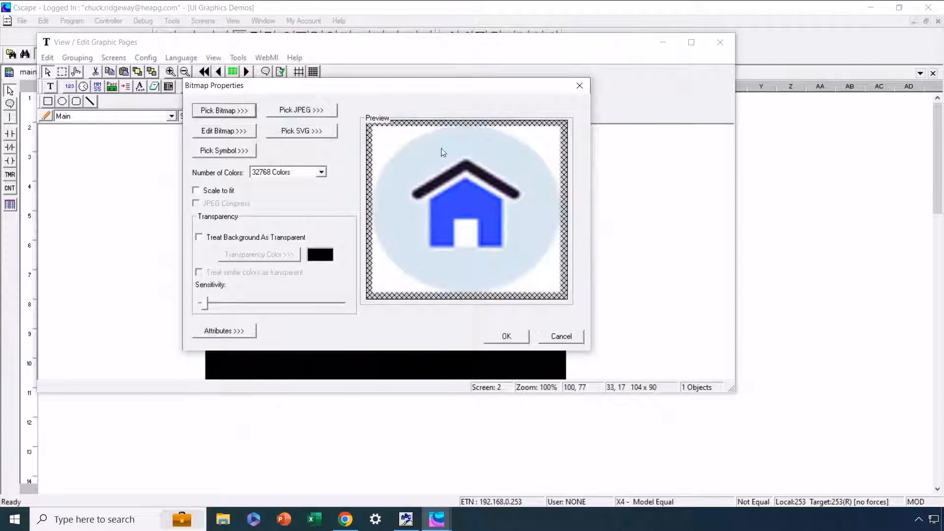
click(520, 337)
click(306, 237)
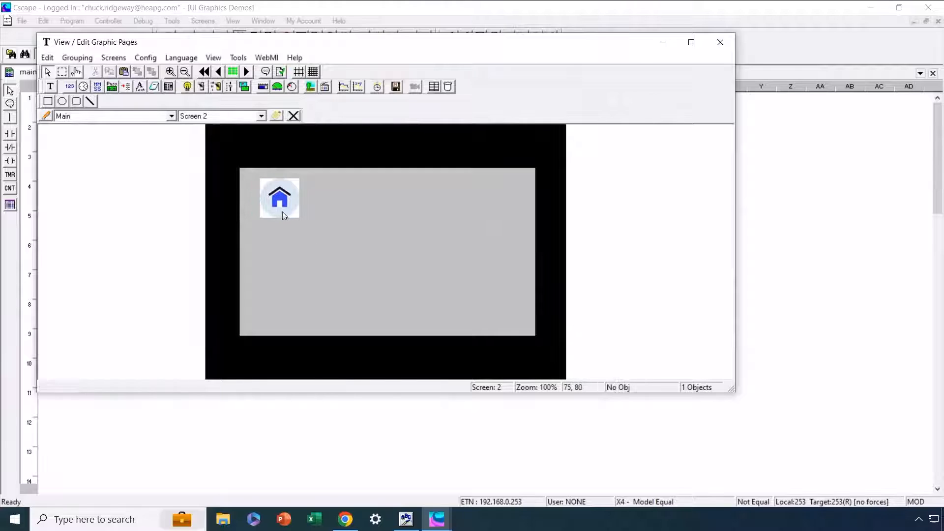
click(278, 202)
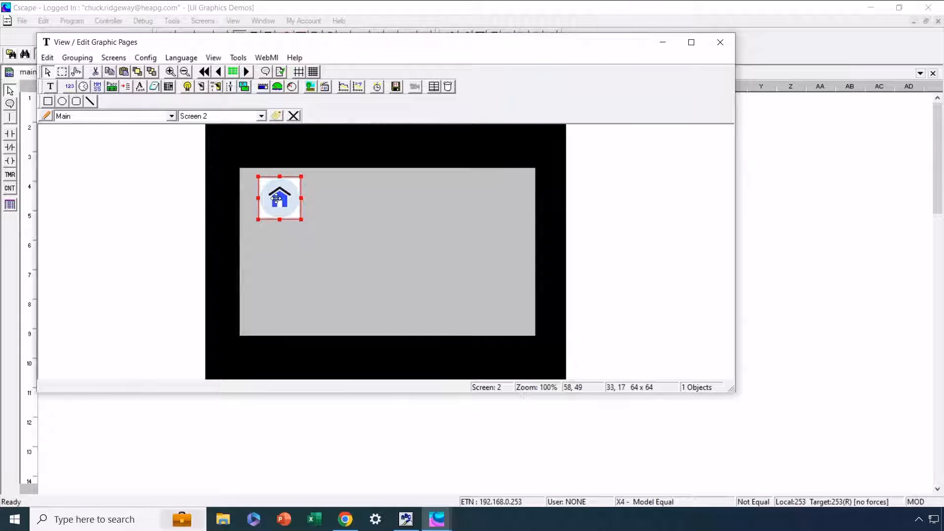
click(334, 238)
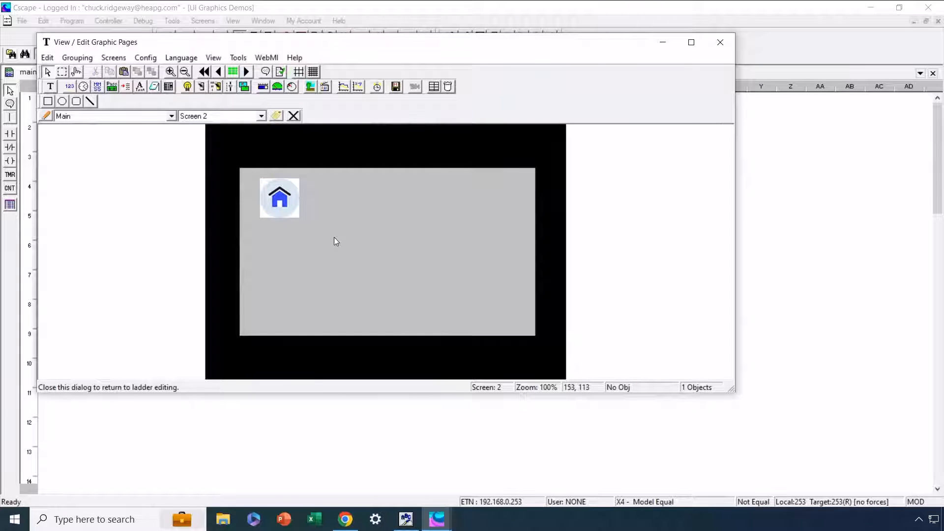
Enable Treat Background As Transparent for the home bitmap and replace its image with Home Icon 64x64 red
double_click(281, 204)
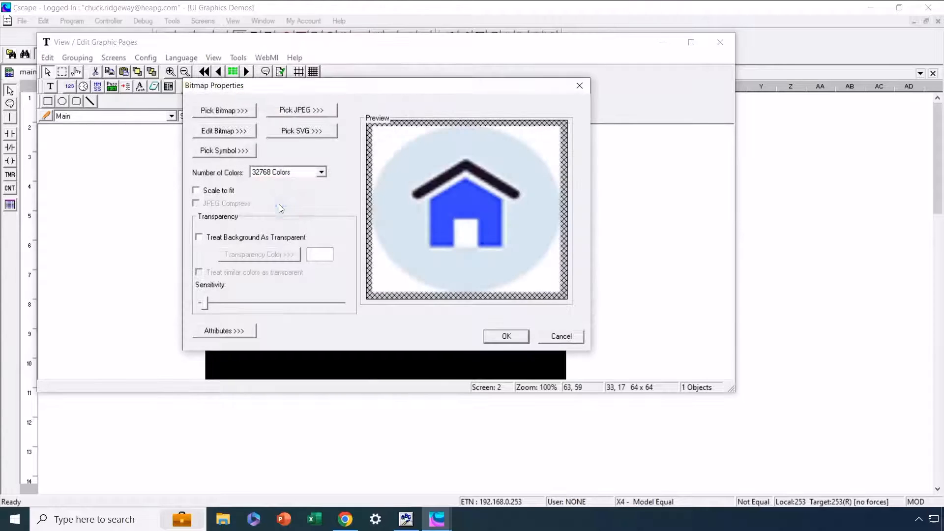
click(199, 238)
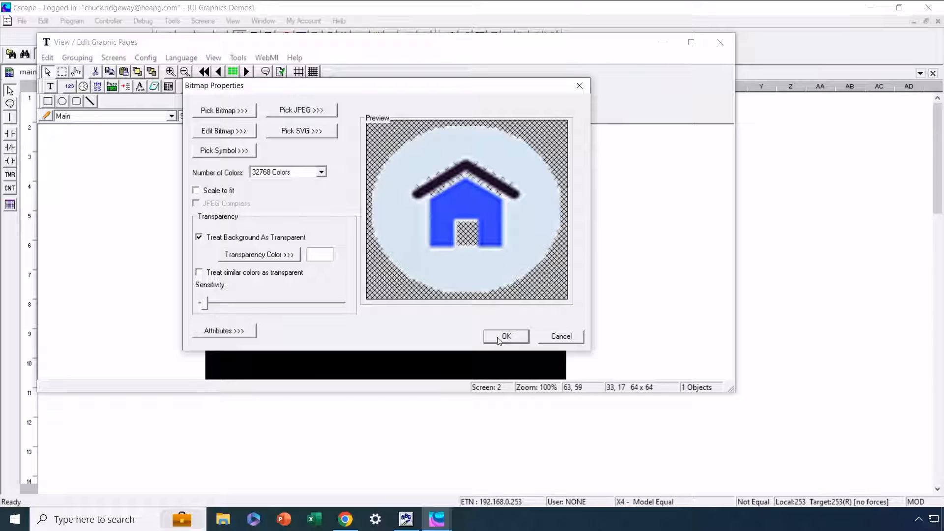
click(233, 111)
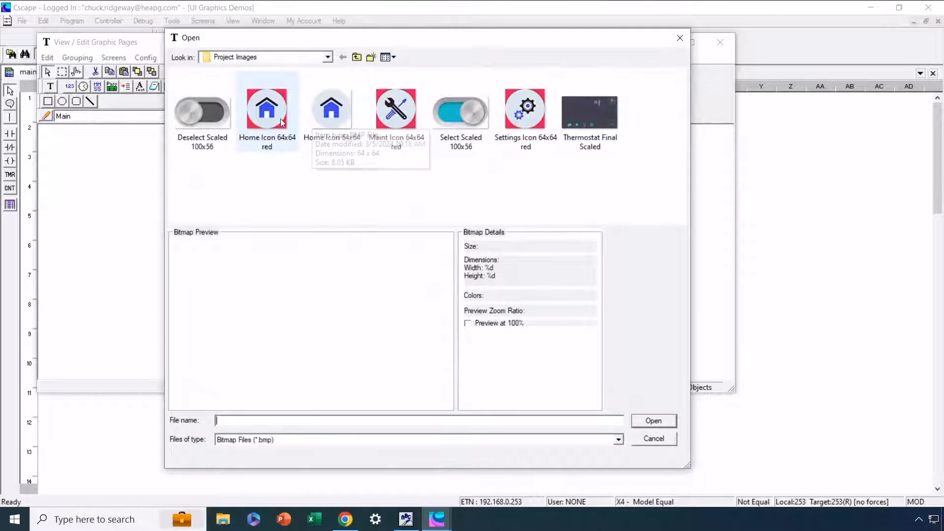
click(281, 121)
click(645, 423)
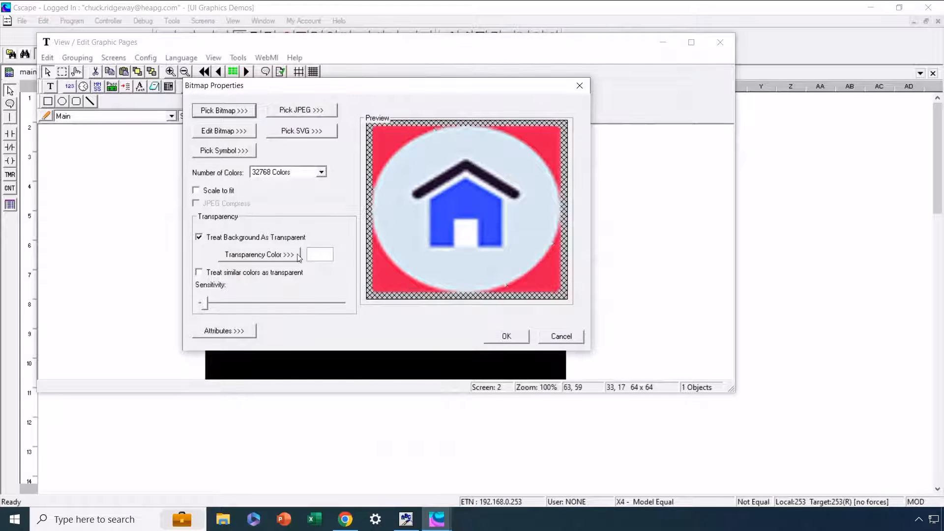
Set the home bitmap's transparency color to red, treat similar colors as transparent with sensitivity at about four fifths, and apply the properties
click(197, 237)
click(251, 256)
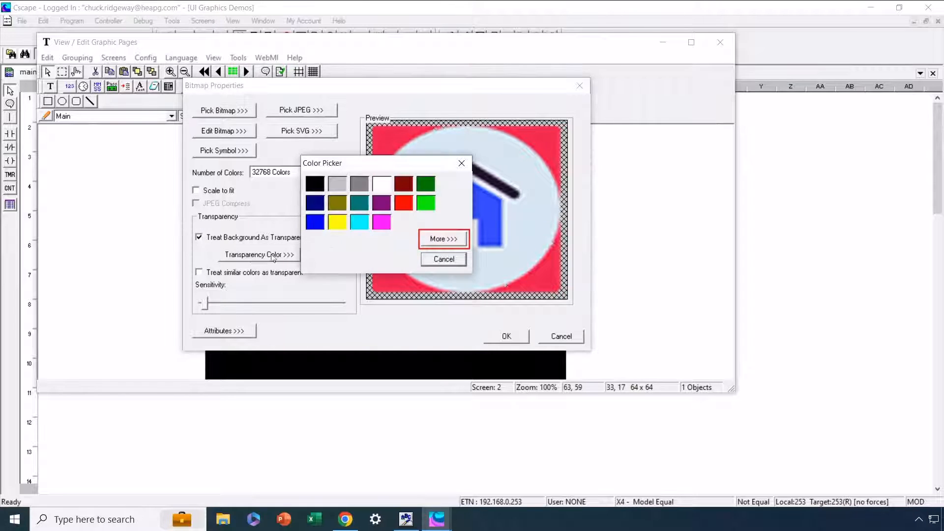
click(403, 202)
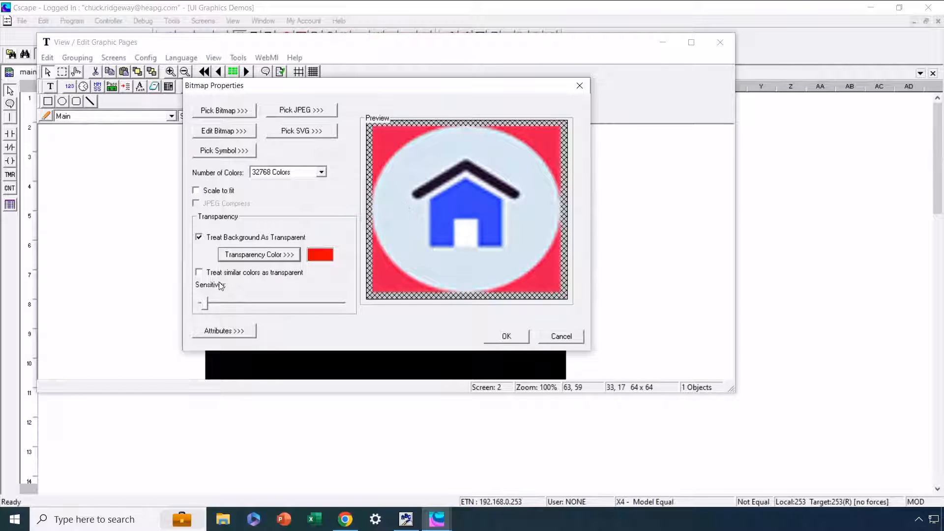
click(198, 272)
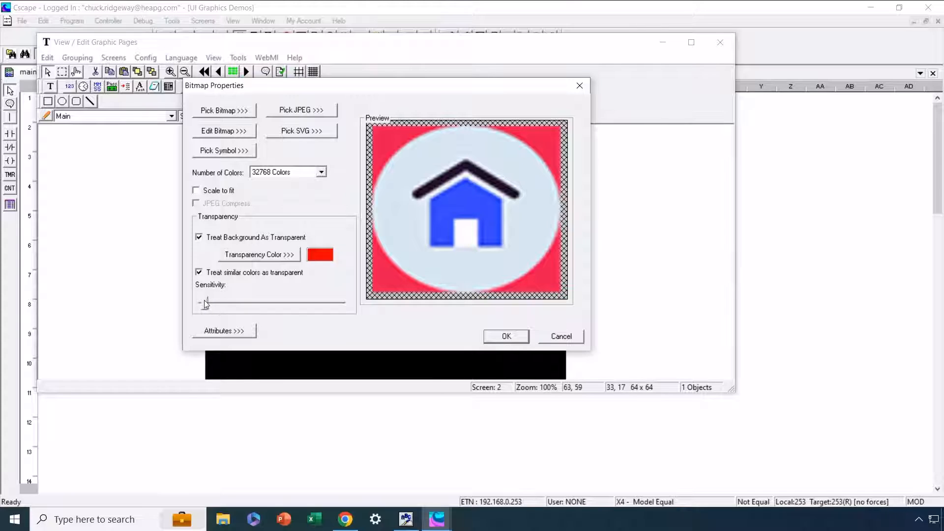
drag(204, 300, 317, 307)
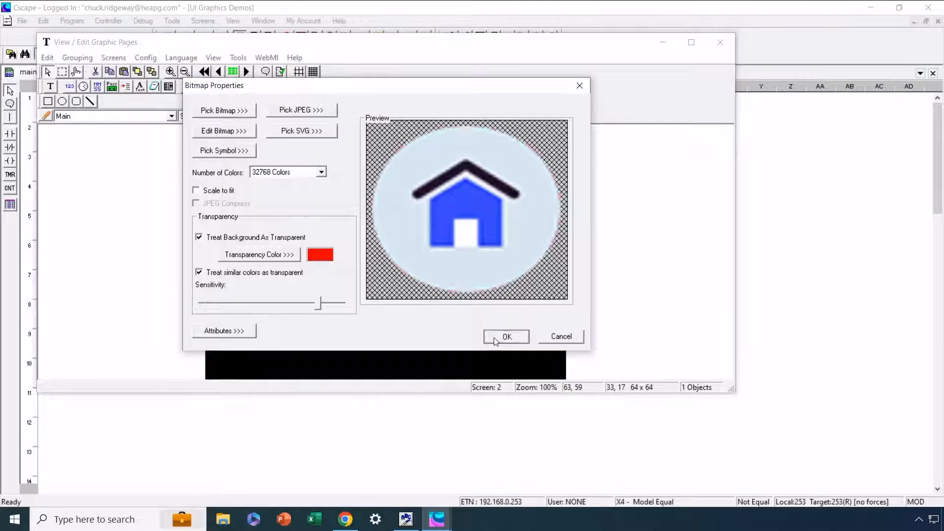
click(502, 337)
click(359, 251)
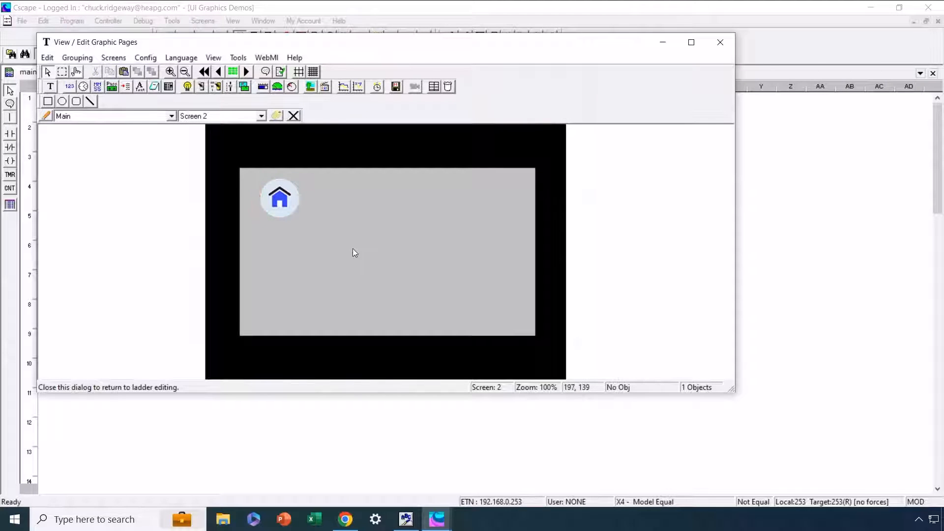
click(286, 197)
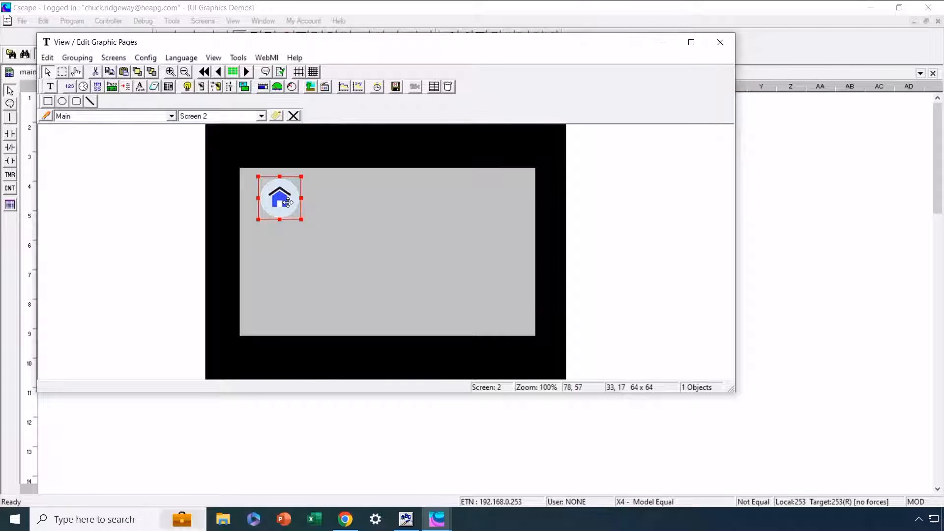
click(330, 222)
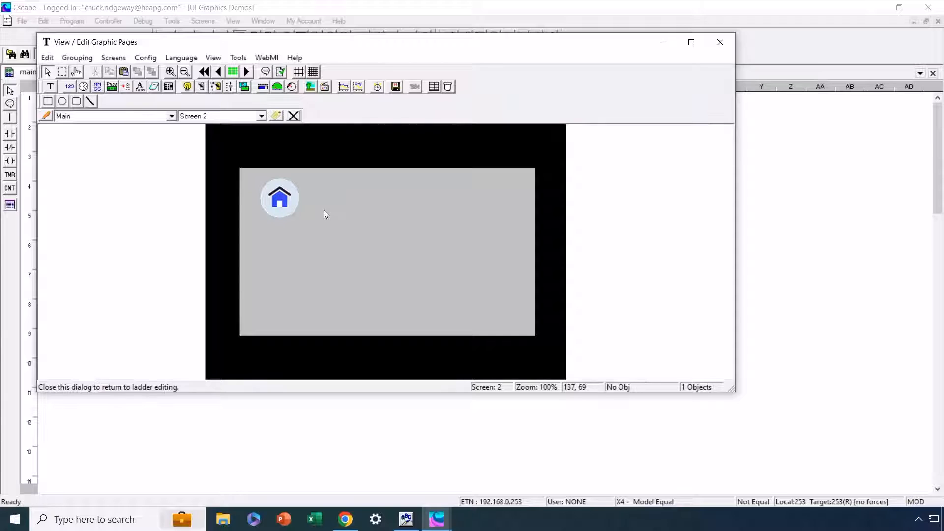
Draw an animation object about 142 x 63 on screen 2, beside the home icon, and assign it the Enable variable
click(324, 89)
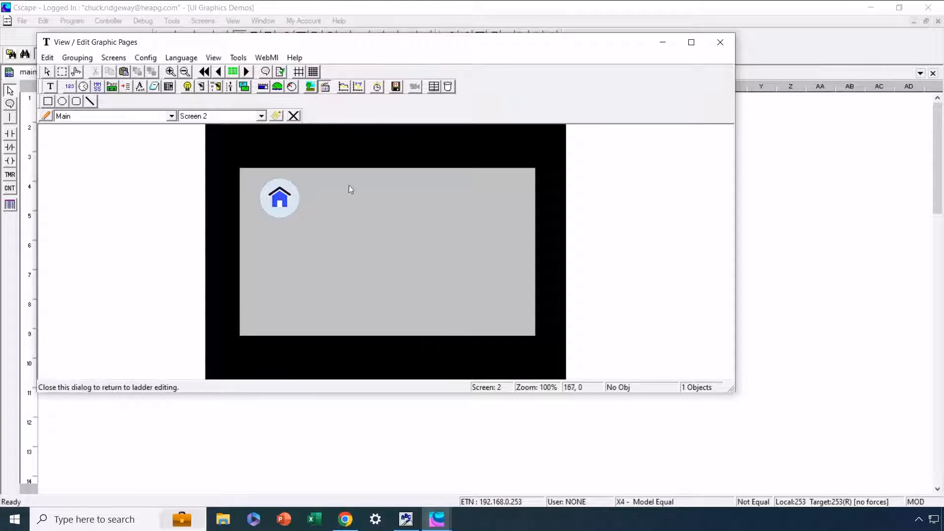
mouse_move(364, 187)
mouse_down()
mouse_move(403, 218)
mouse_move(452, 226)
mouse_up()
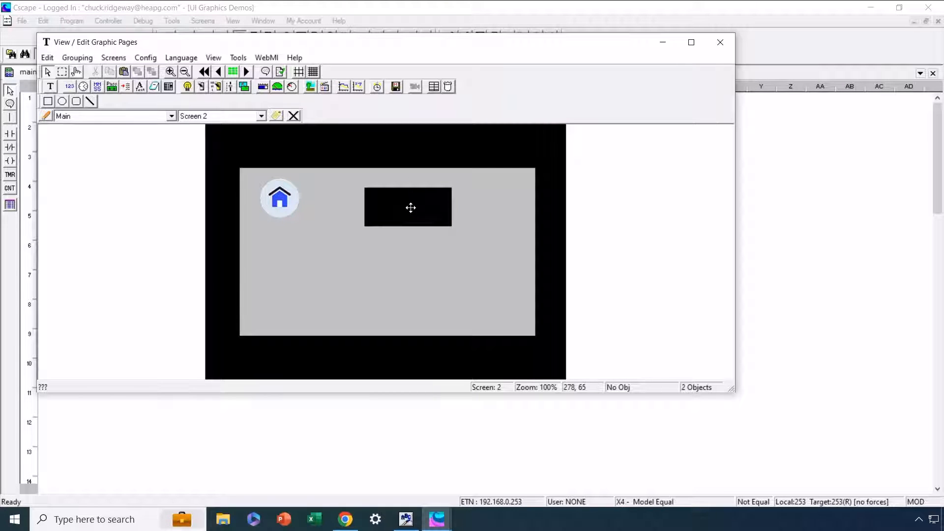
click(411, 207)
double_click(411, 208)
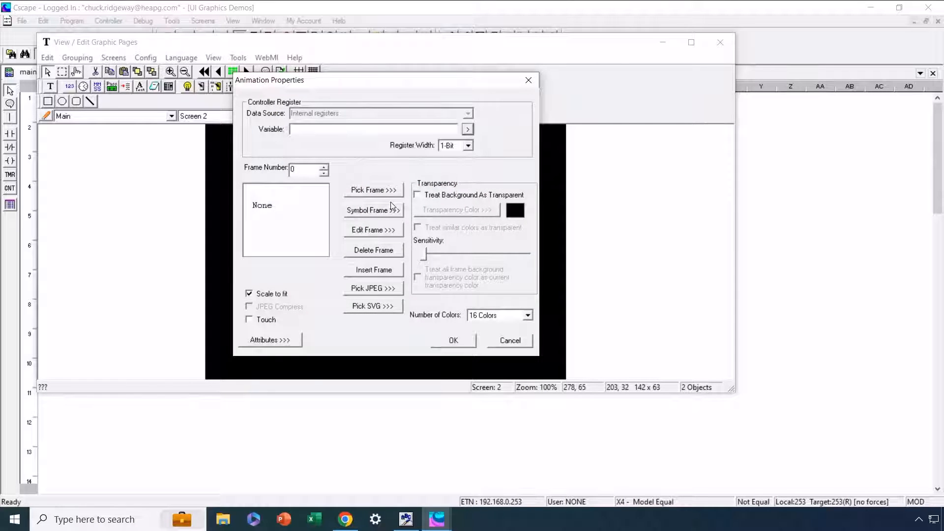
click(468, 131)
drag(480, 162, 482, 227)
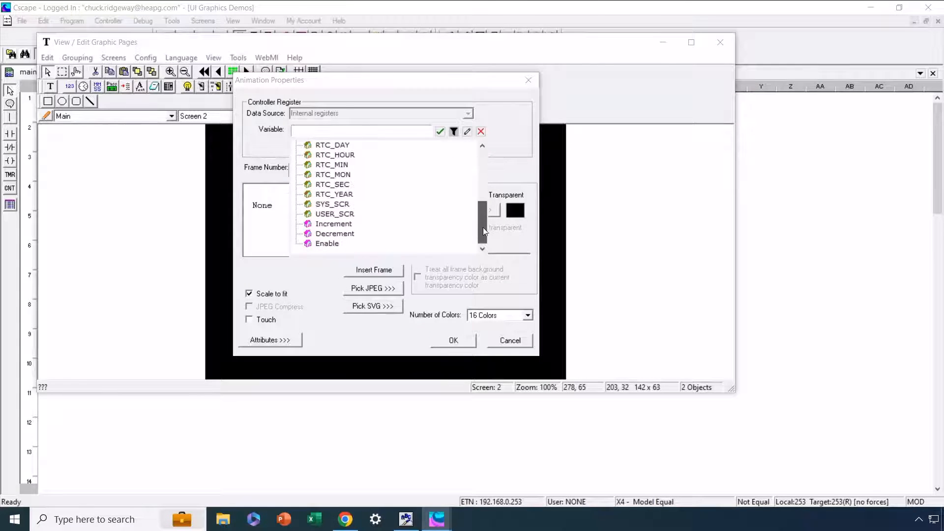
double_click(327, 244)
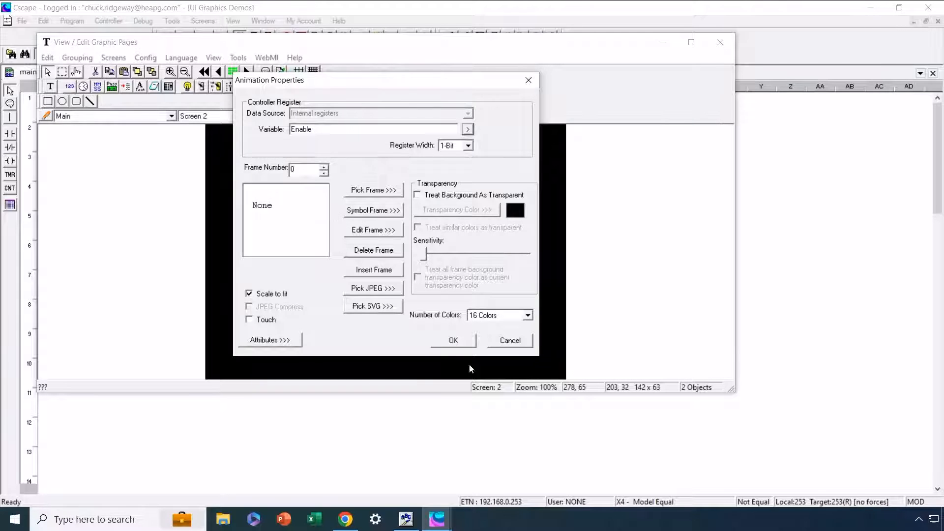
Set the animation to 32768 Colors and load Deselect Scaled 100x56 as frame 0
click(528, 315)
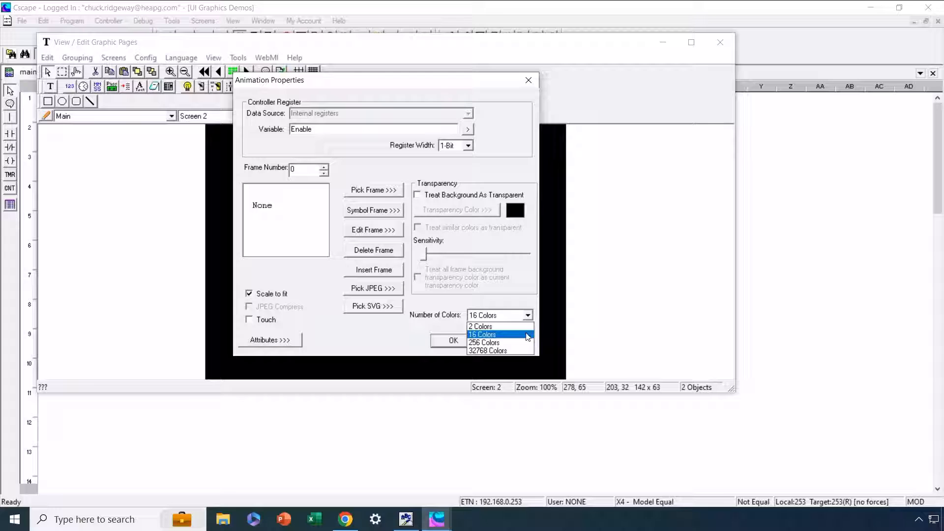
click(495, 351)
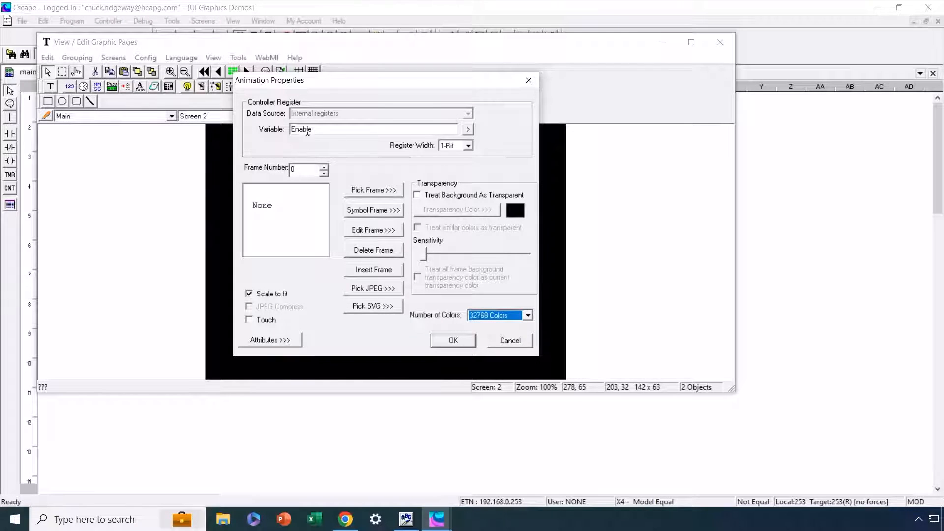
click(370, 192)
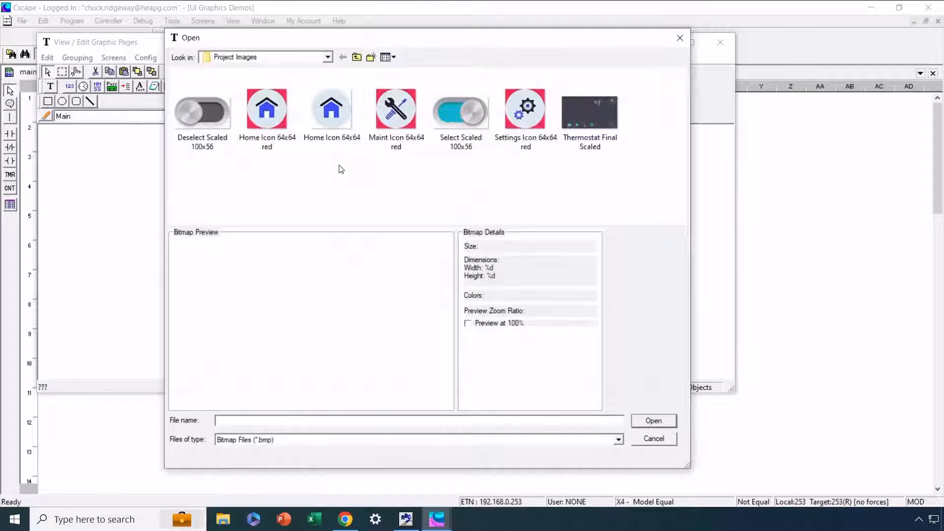
click(210, 122)
double_click(210, 122)
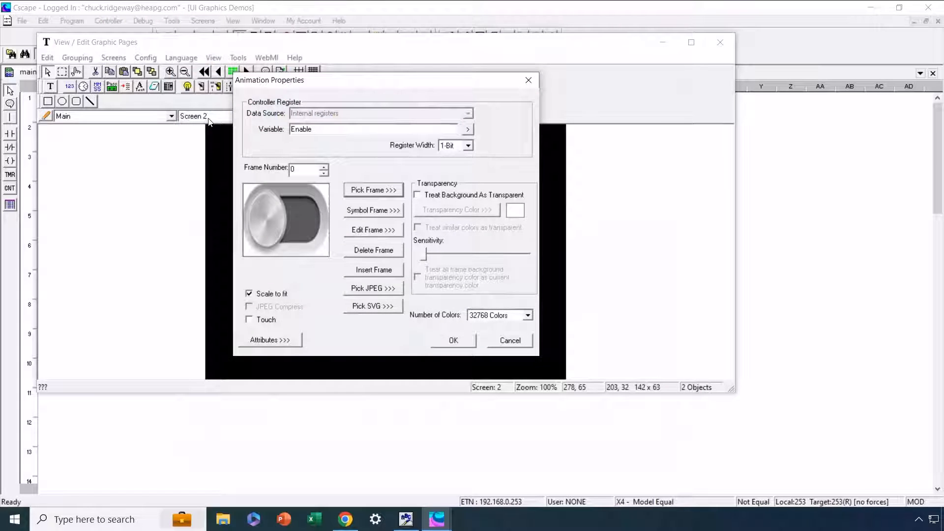
Load Select Scaled 100x56 as frame 1 of the animation and apply the properties
click(325, 166)
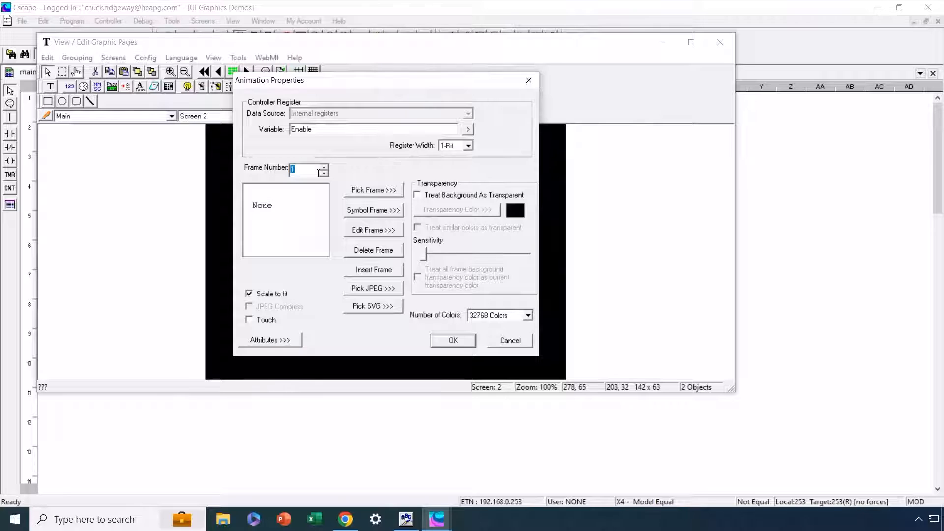
click(380, 193)
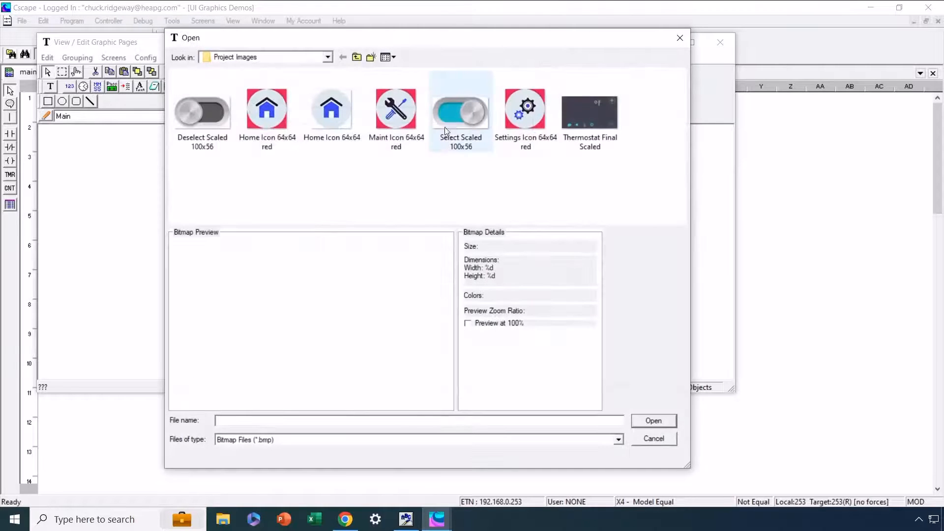
click(446, 129)
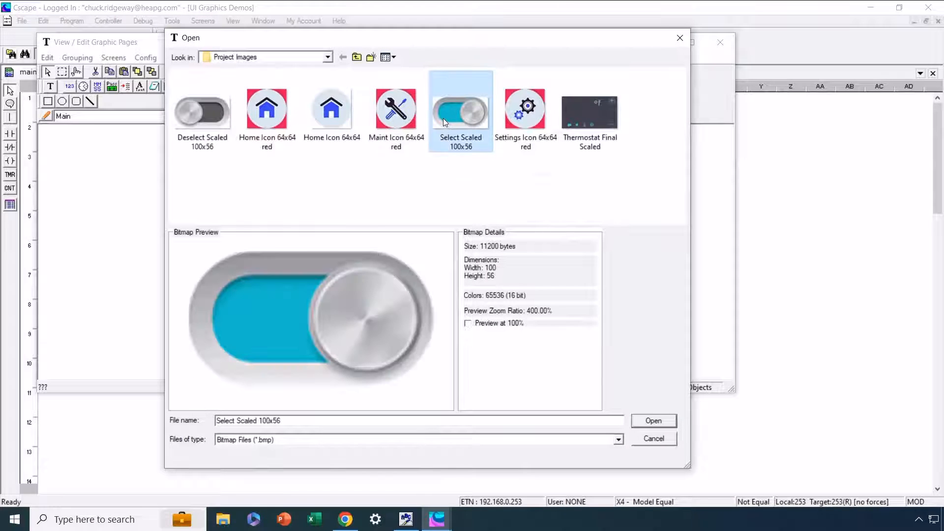
click(651, 422)
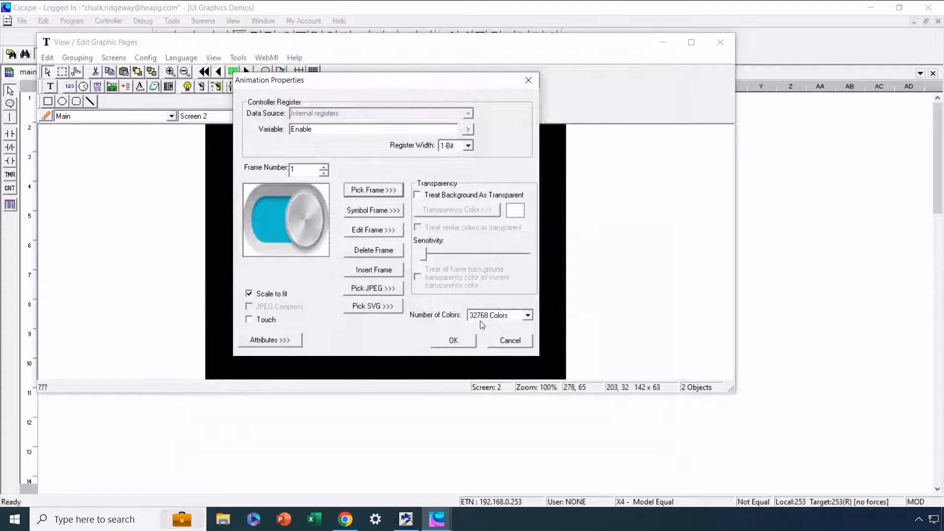
click(452, 341)
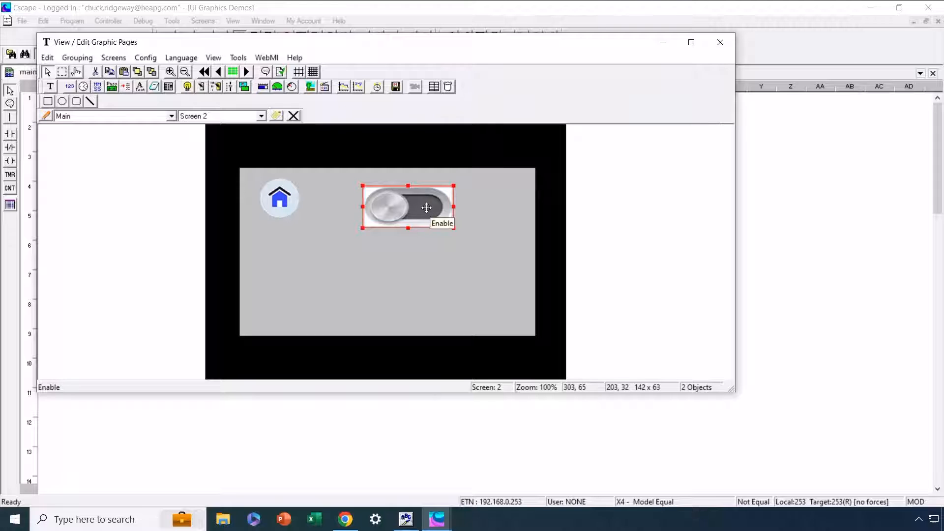
Turn off Scale to fit for the toggle animation and enable Treat Background As Transparent on frames 0 and 1
double_click(426, 208)
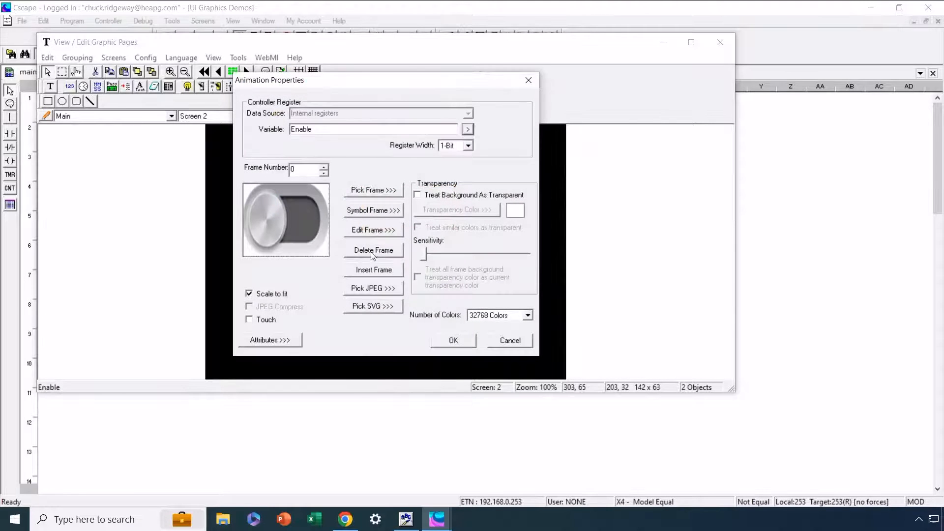
click(249, 294)
click(418, 195)
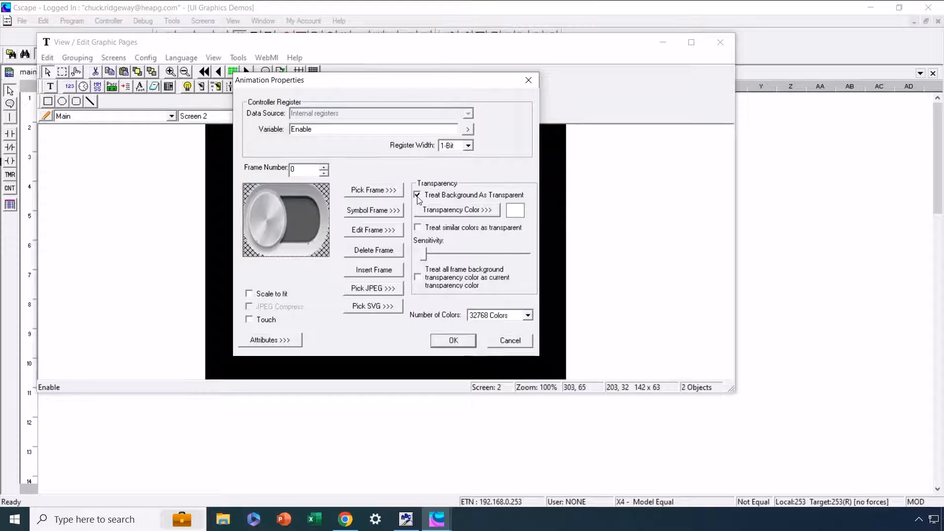
click(326, 168)
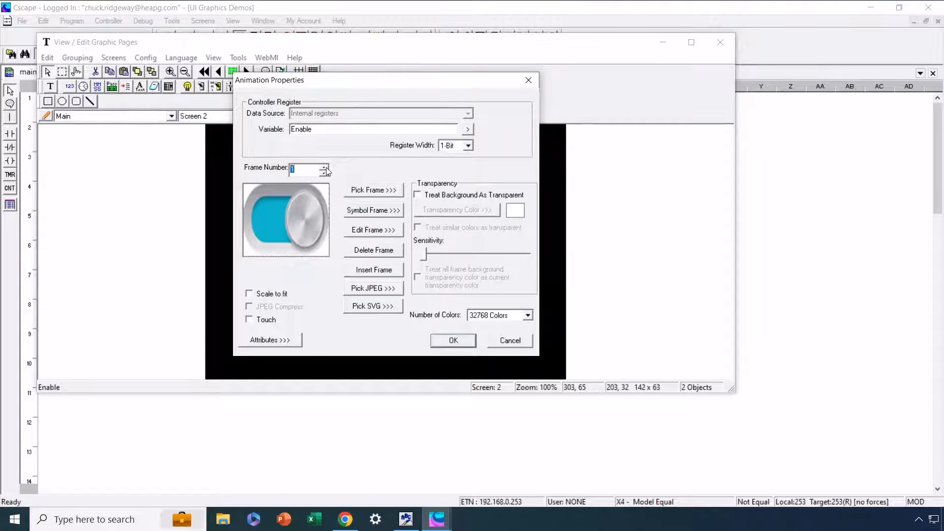
click(419, 195)
click(418, 196)
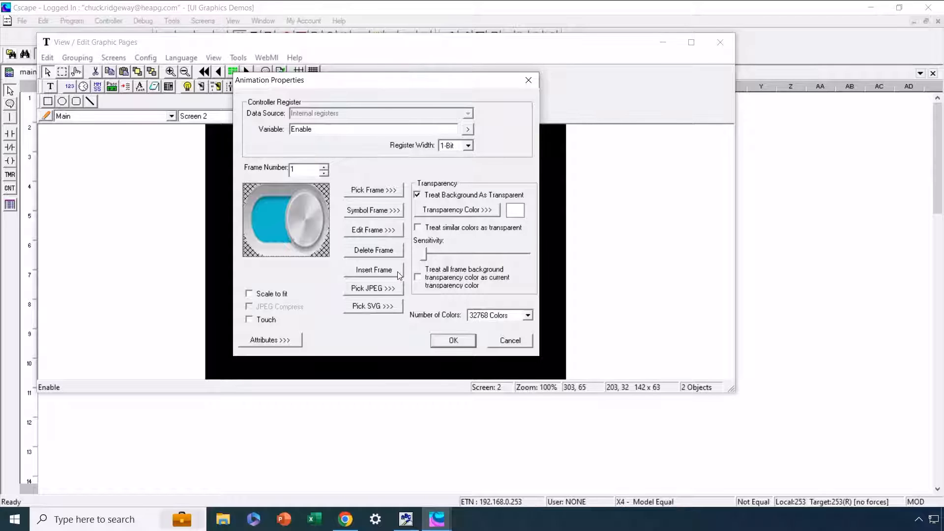
click(453, 341)
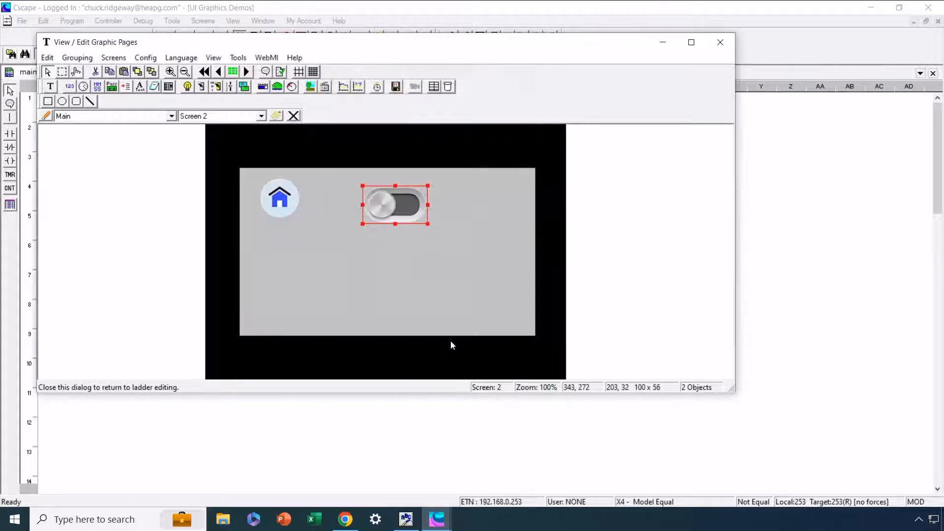
Move the toggle animation to about 326, 27 on screen 2 and enable Touch in its properties
drag(430, 209, 474, 207)
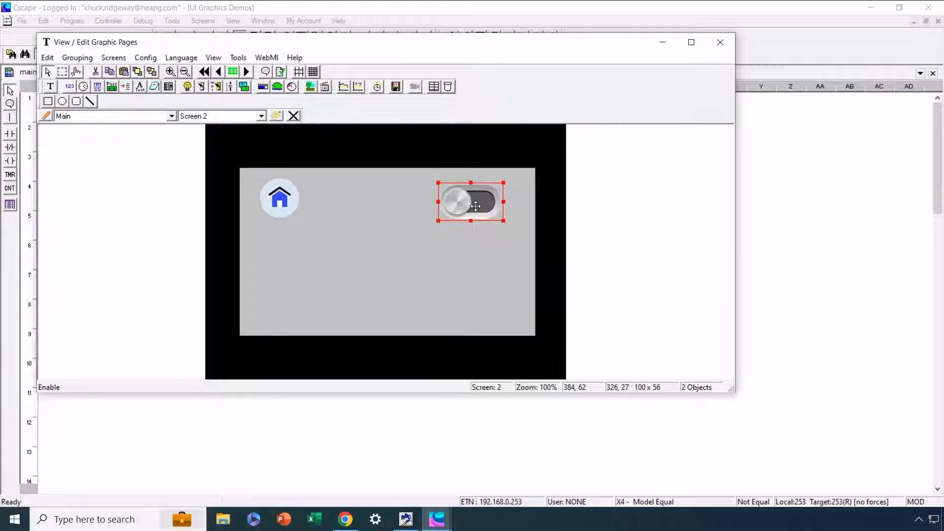
double_click(475, 206)
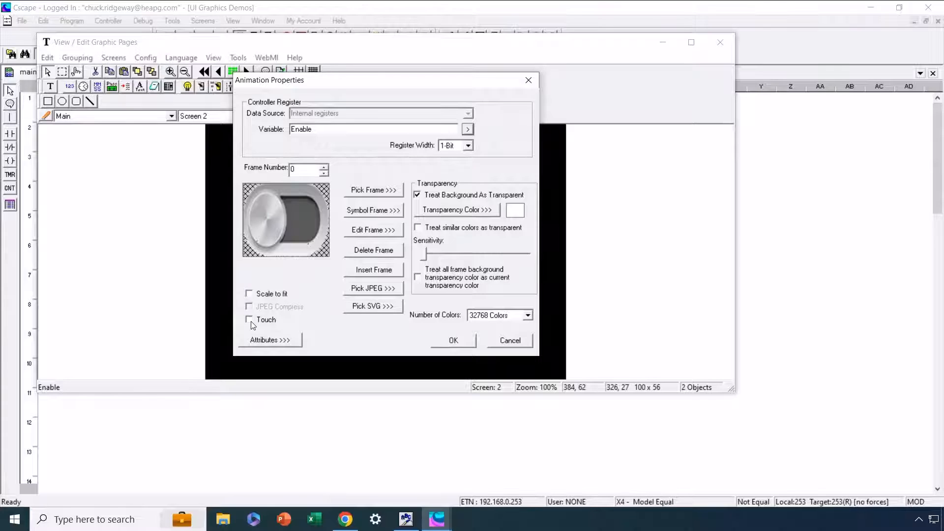
click(452, 340)
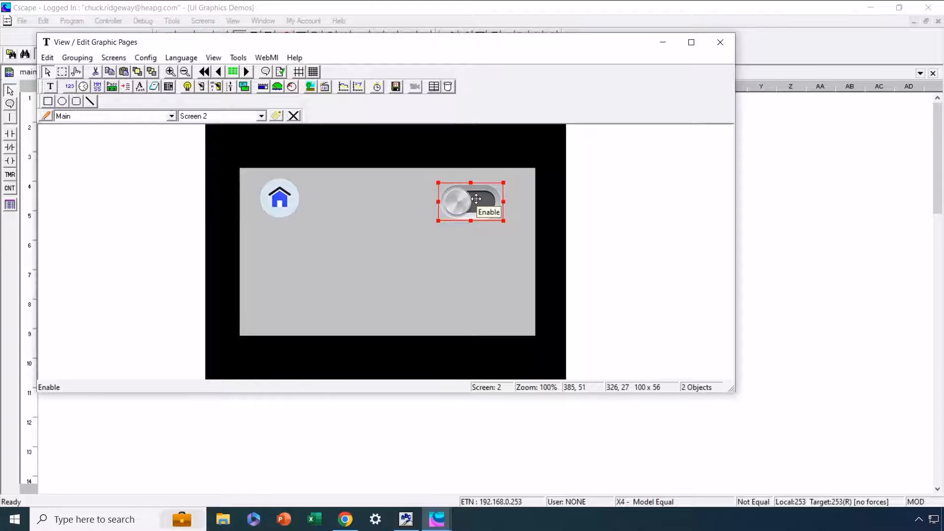
double_click(475, 199)
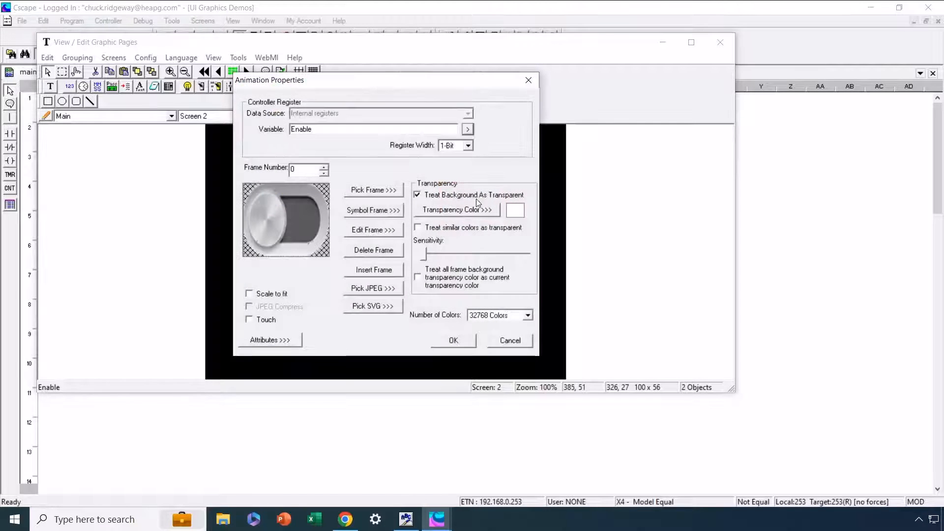
click(249, 320)
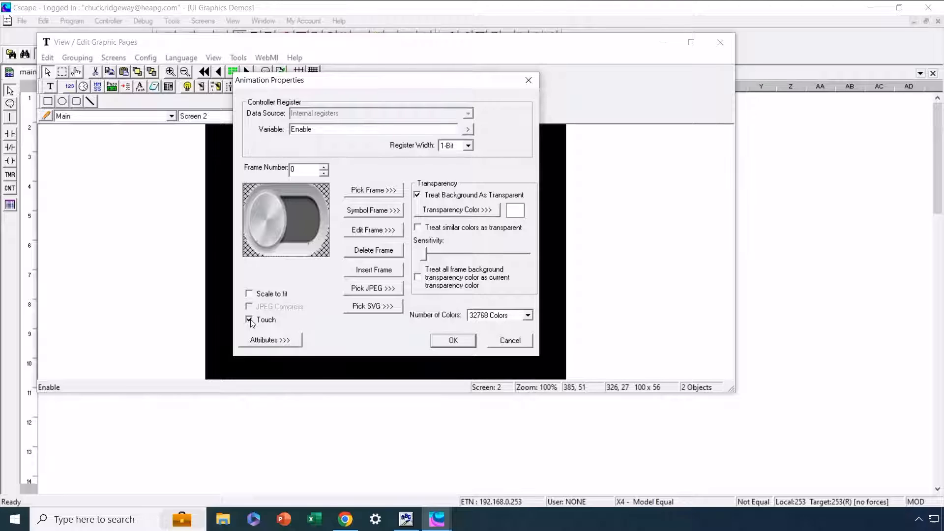
click(452, 341)
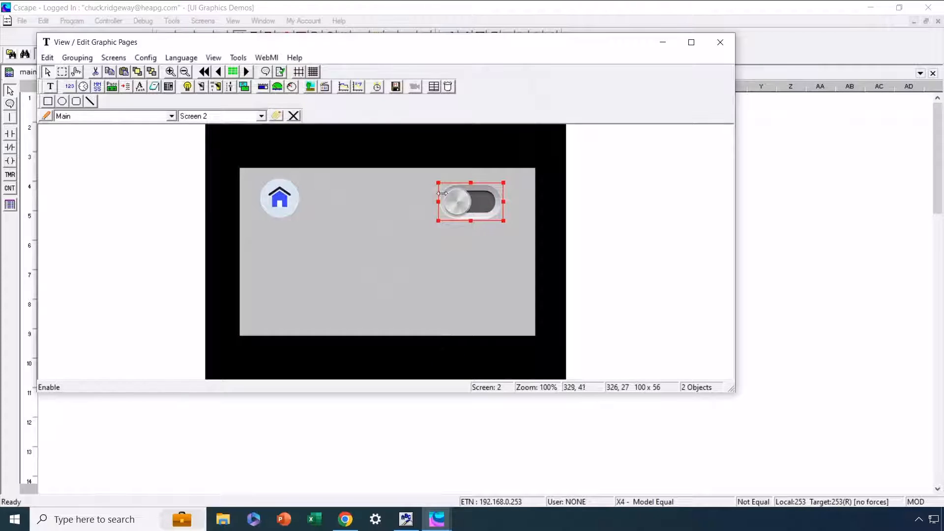
Duplicate the toggle animation and place the copy directly below the original at about 326, 107
right_click(462, 207)
click(475, 226)
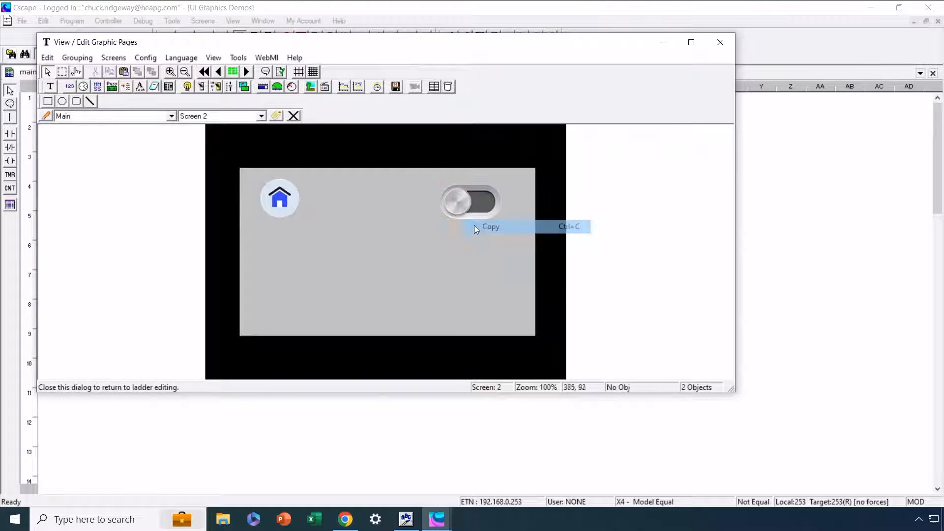
right_click(468, 250)
click(498, 256)
drag(459, 201, 459, 252)
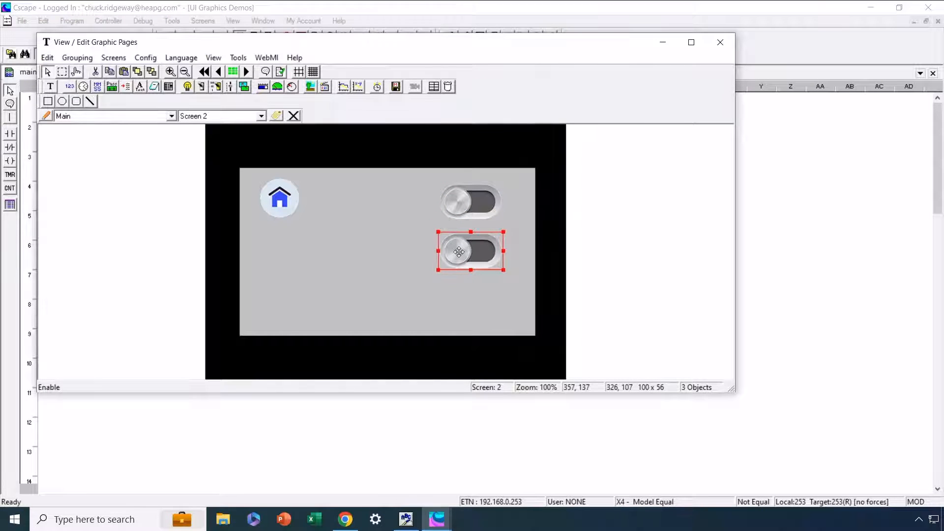
double_click(459, 251)
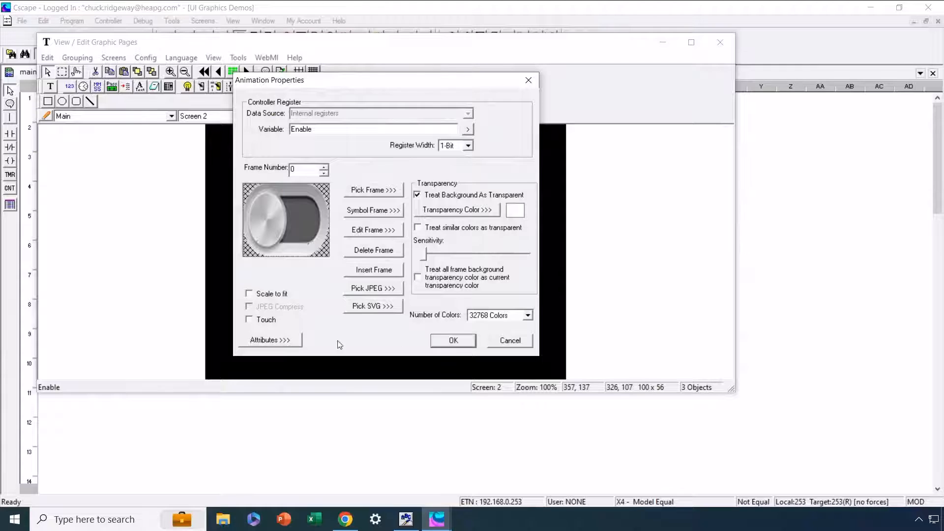
click(452, 340)
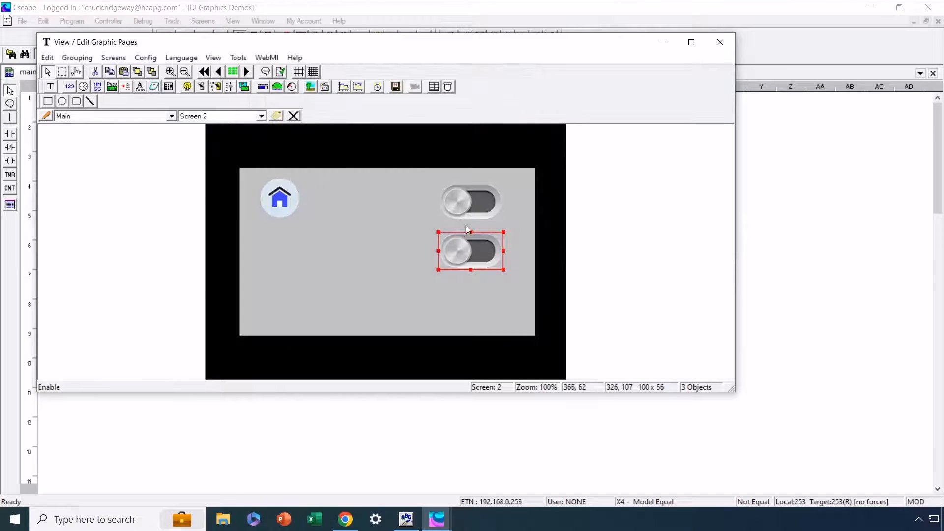
click(401, 250)
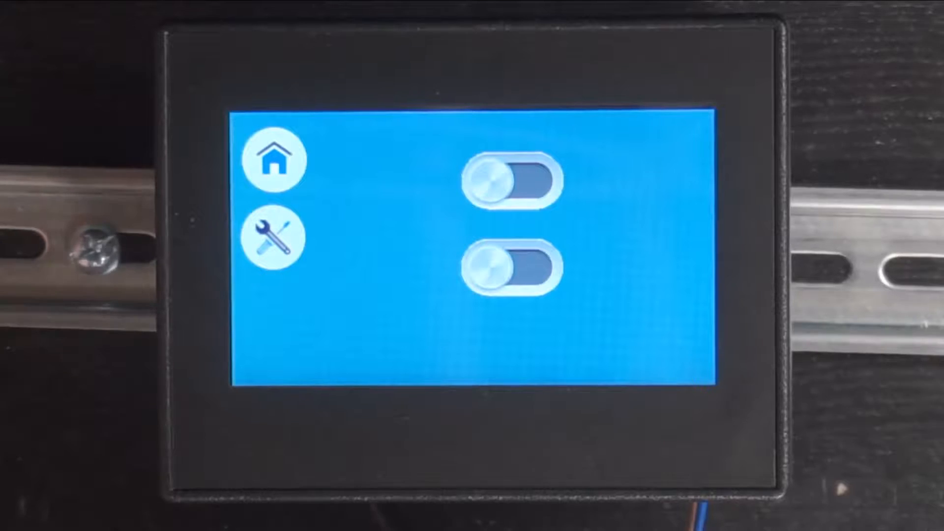
click(511, 268)
click(511, 181)
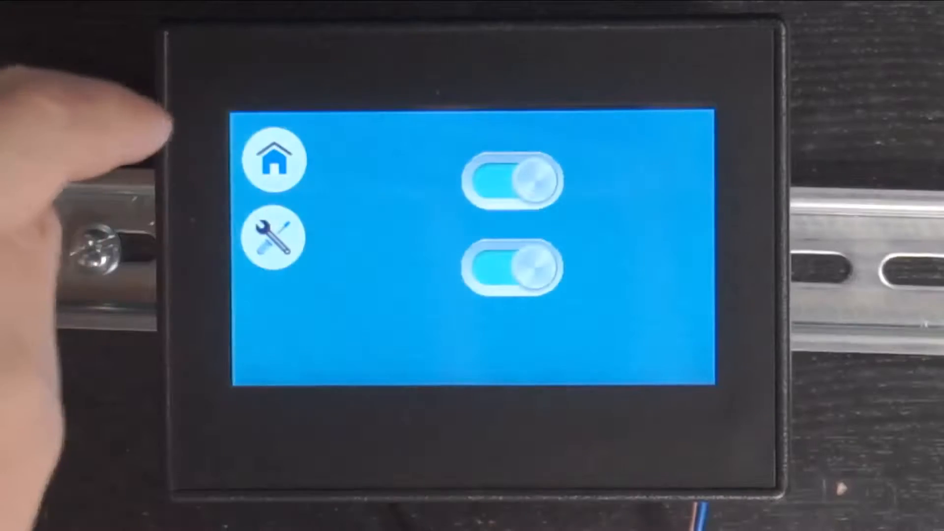
click(511, 181)
click(511, 181)
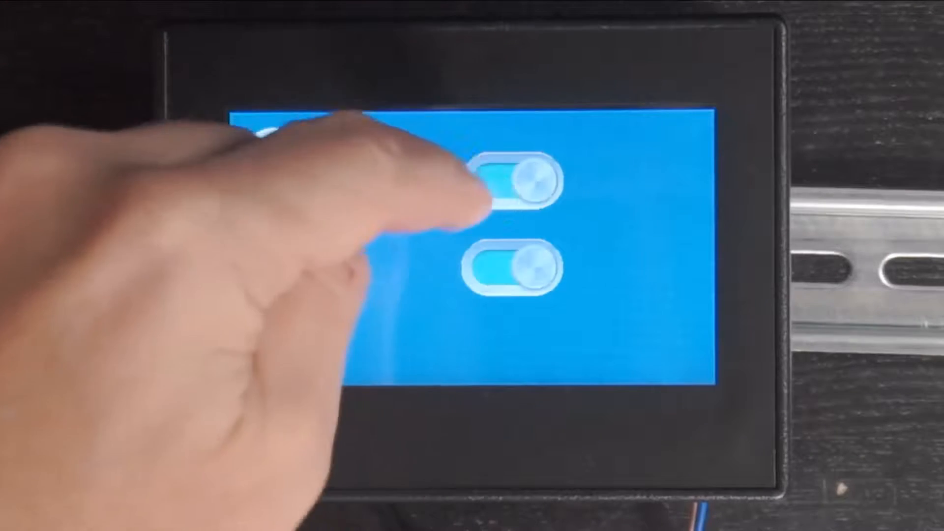
click(511, 181)
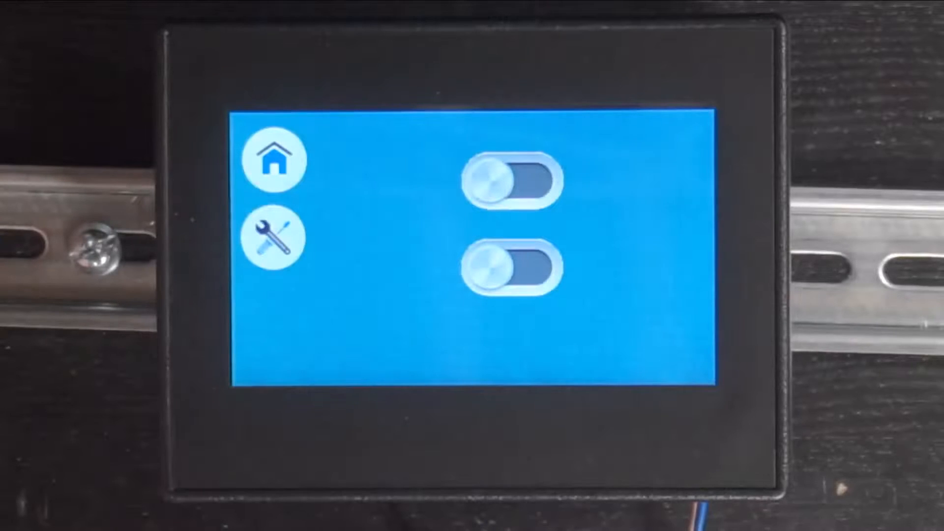